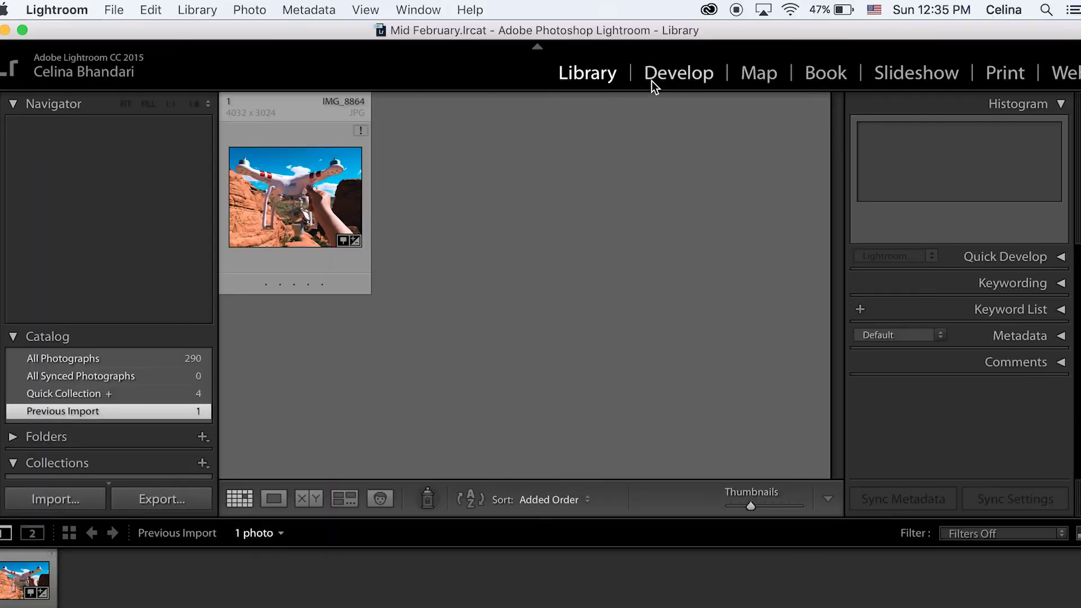
# Step: Import only IMG_1905.JPG.jpeg from the Desktop folder into the catalog, leaving the file in its current location
pyautogui.click(55, 500)
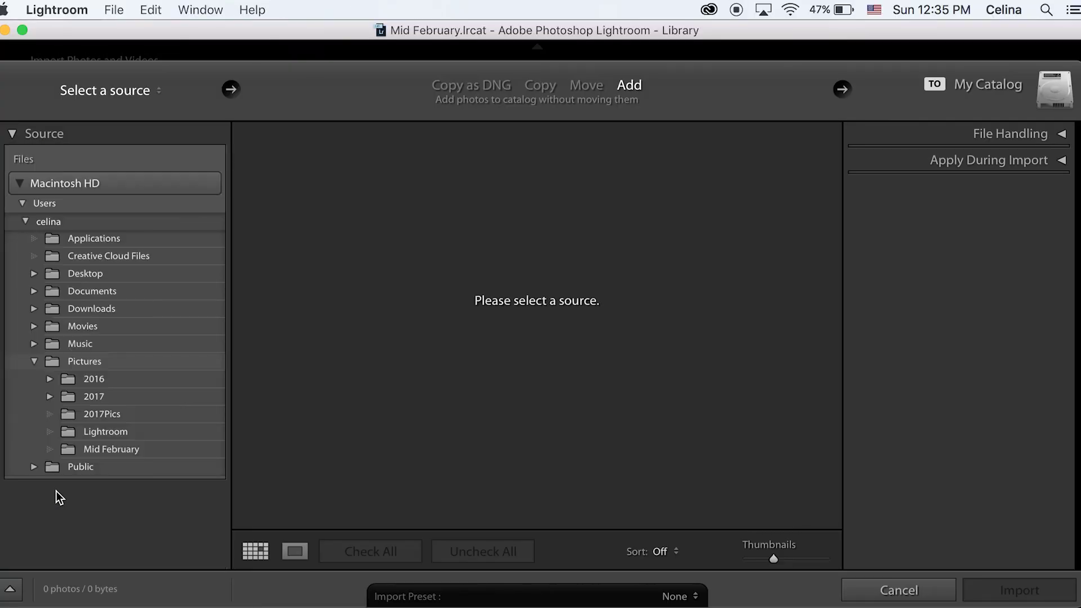
pyautogui.click(33, 274)
pyautogui.click(64, 275)
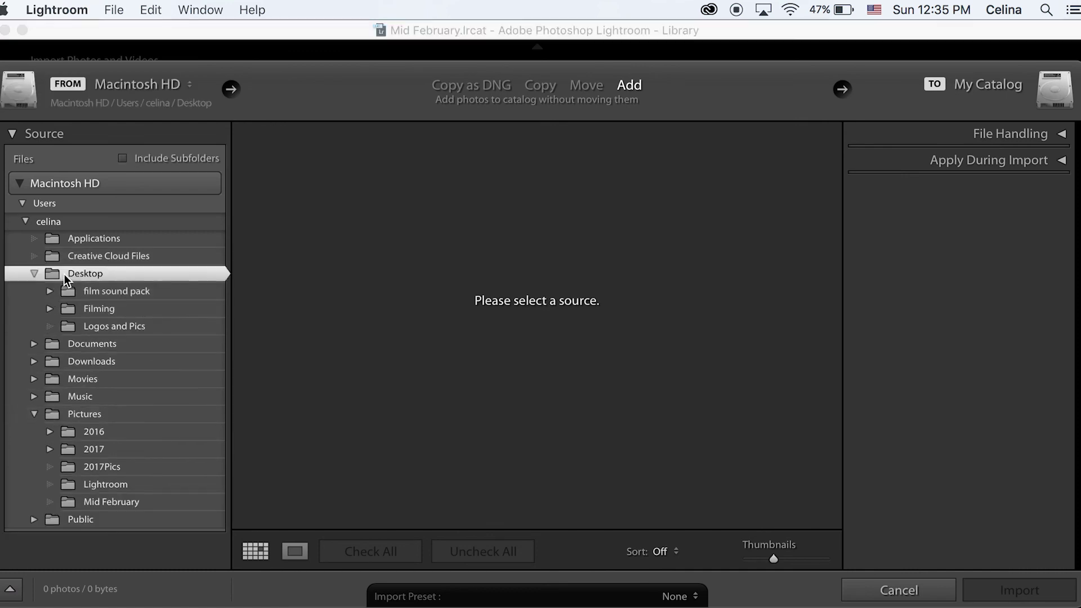
pyautogui.click(469, 556)
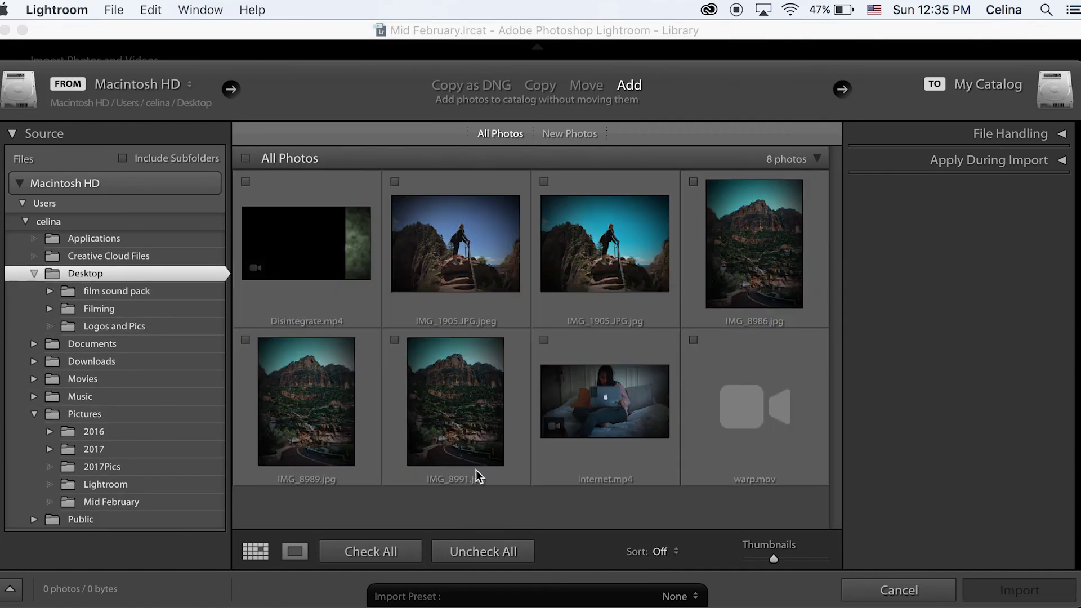
pyautogui.click(395, 181)
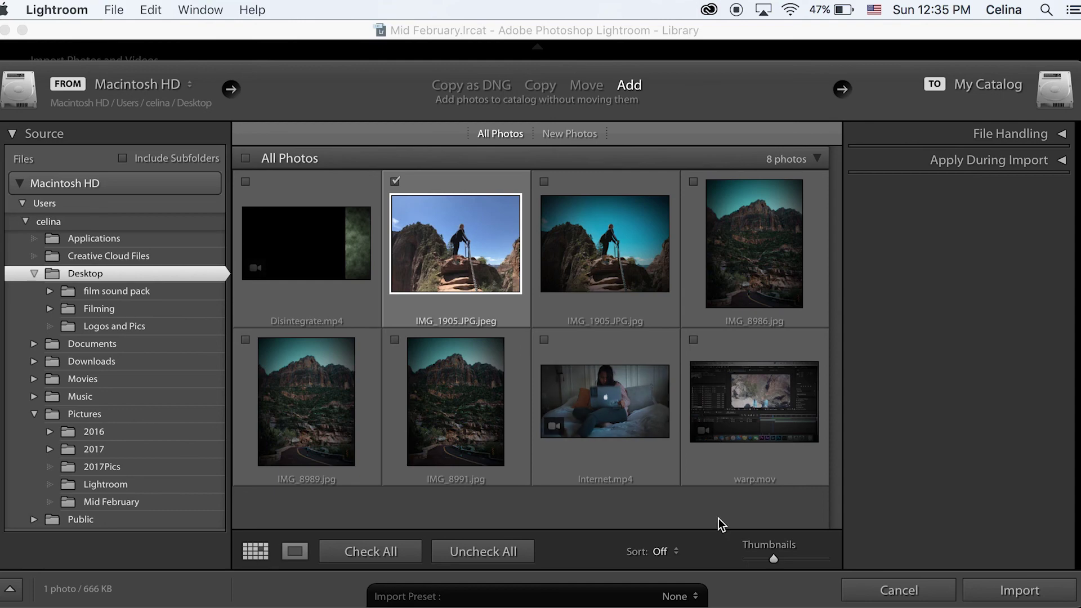
pyautogui.click(996, 600)
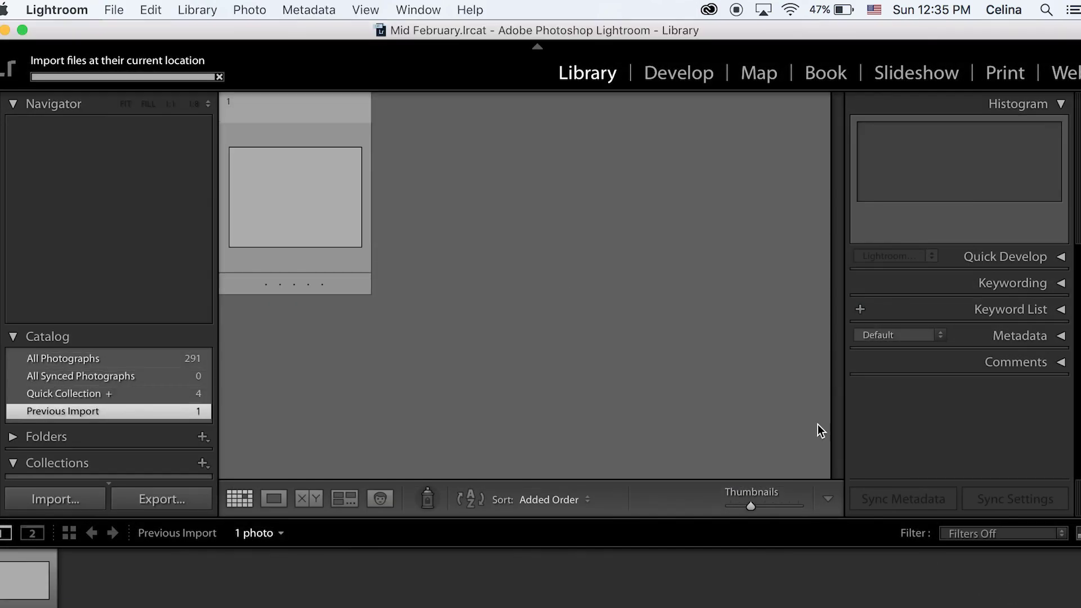
# Step: Open the imported photo for developing and set its white balance to Temp -11 and Tint -15
pyautogui.click(675, 73)
pyautogui.click(22, 583)
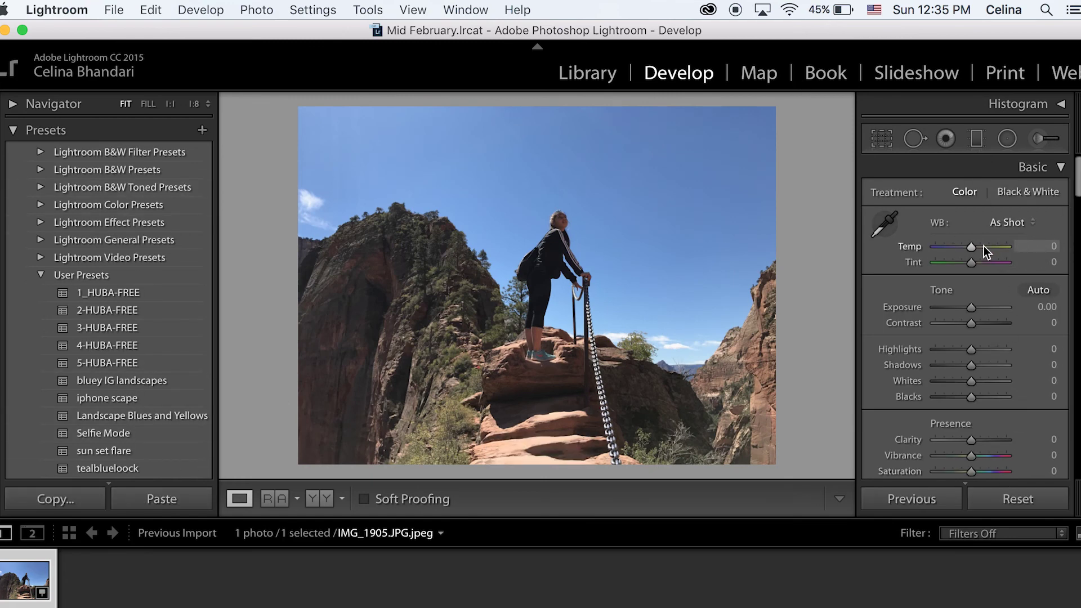
pyautogui.moveTo(972, 249)
pyautogui.mouseDown()
pyautogui.moveTo(958, 246)
pyautogui.moveTo(991, 248)
pyautogui.moveTo(967, 248)
pyautogui.moveTo(973, 262)
pyautogui.moveTo(995, 262)
pyautogui.moveTo(955, 258)
pyautogui.moveTo(1005, 255)
pyautogui.moveTo(954, 258)
pyautogui.moveTo(1005, 256)
pyautogui.moveTo(965, 256)
pyautogui.mouseUp()
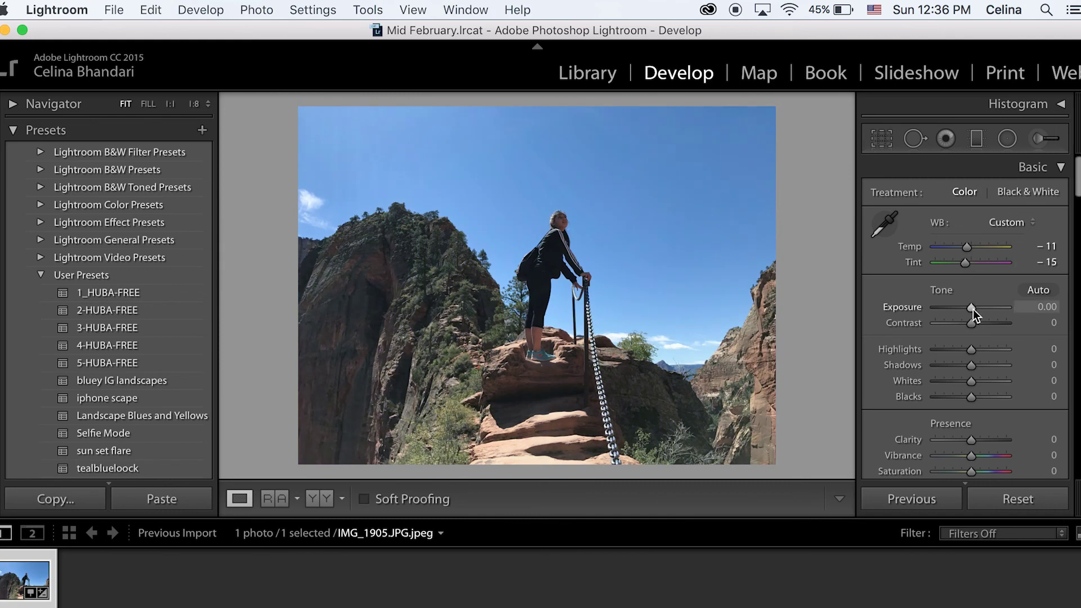
# Step: Adjust the basic tone to Exposure +0.17, Contrast +11, Highlights +1, Shadows +3 and Whites +40
pyautogui.moveTo(1037, 312)
pyautogui.mouseDown()
pyautogui.moveTo(1050, 311)
pyautogui.moveTo(963, 312)
pyautogui.moveTo(1037, 311)
pyautogui.mouseUp()
pyautogui.moveTo(1036, 311); pyautogui.dragTo(1046, 311)
pyautogui.moveTo(971, 322); pyautogui.dragTo(972, 297)
pyautogui.scroll(-2, 972, 315)
pyautogui.moveTo(972, 307); pyautogui.dragTo(986, 324)
# Step: Try lowering the Darks region of the parametric tone curve to -11, undo it and return to the point curve
pyautogui.scroll(-8, 969, 394)
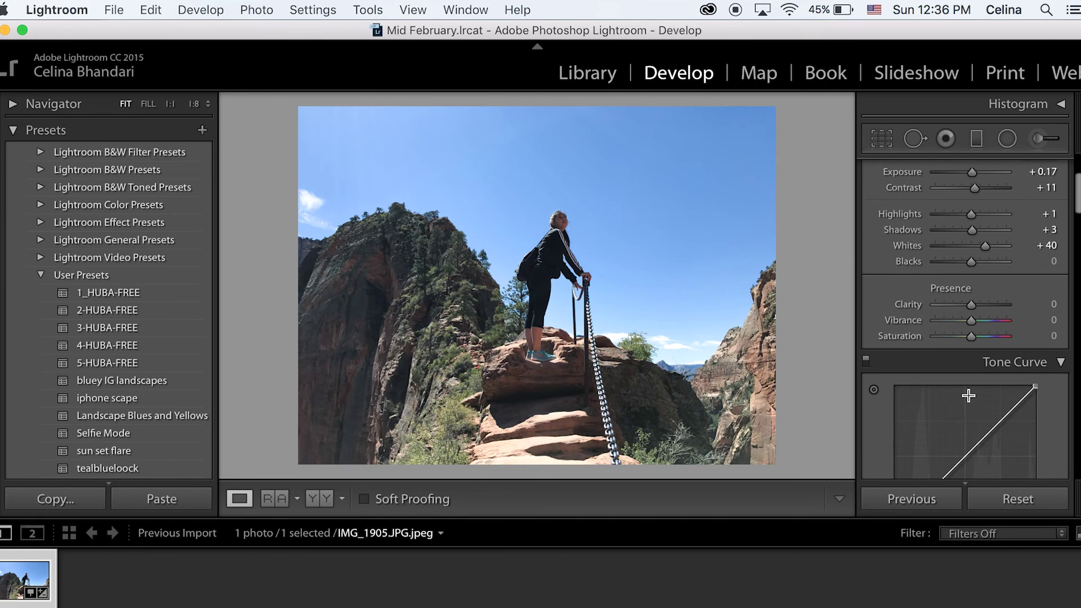
pyautogui.scroll(-2, 928, 454)
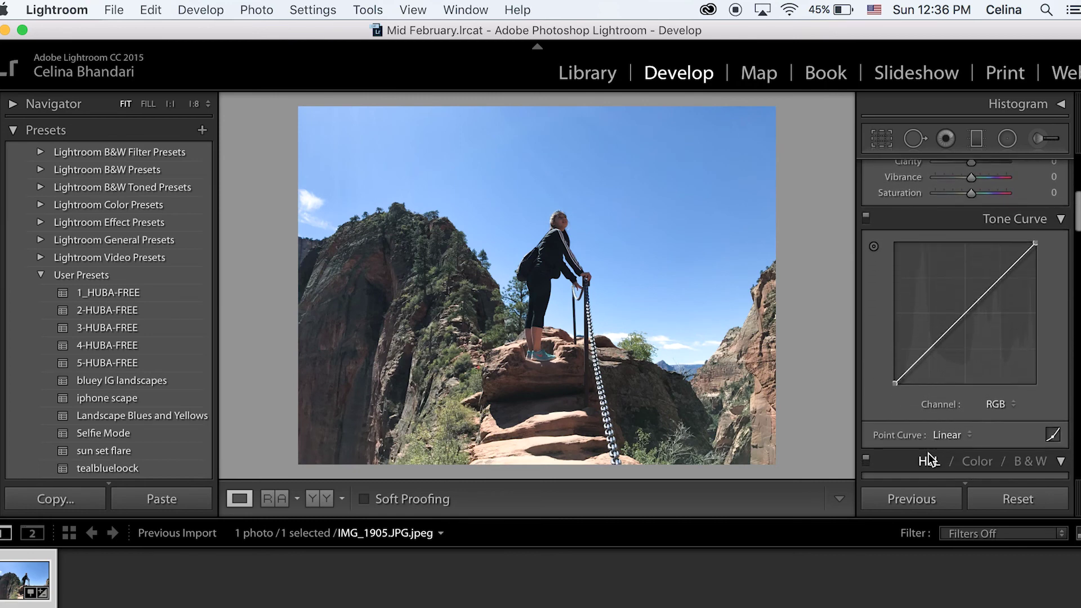
pyautogui.click(1053, 435)
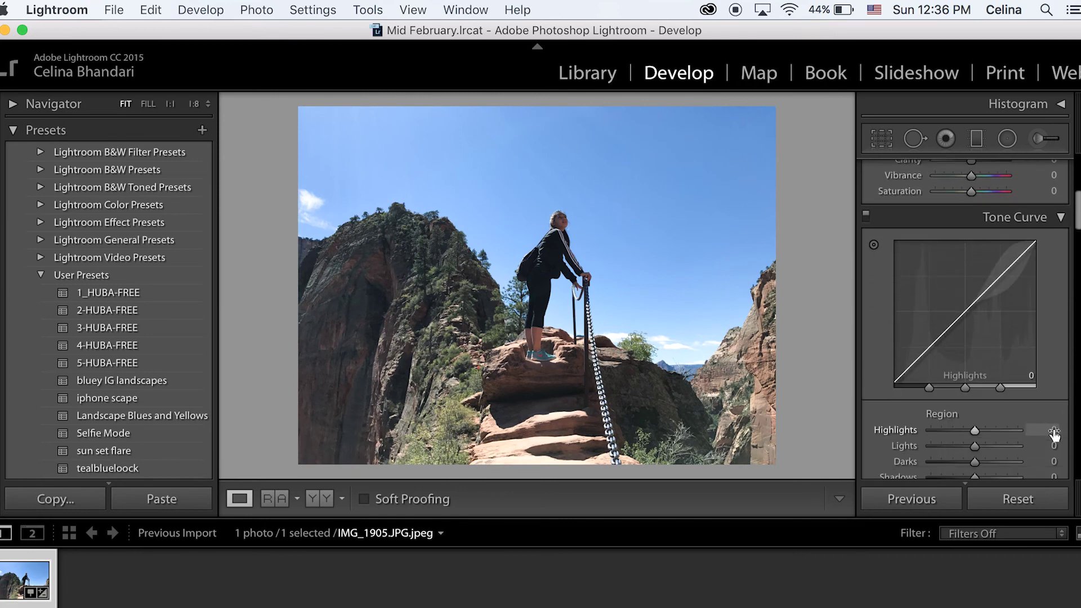
pyautogui.moveTo(929, 338); pyautogui.dragTo(932, 348)
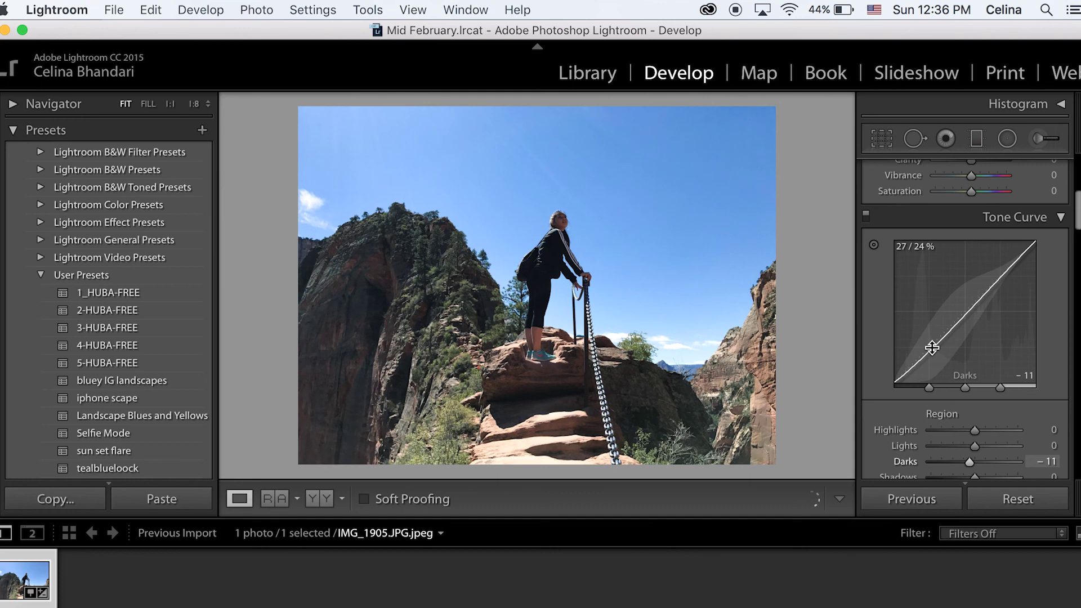
pyautogui.press('super+z')
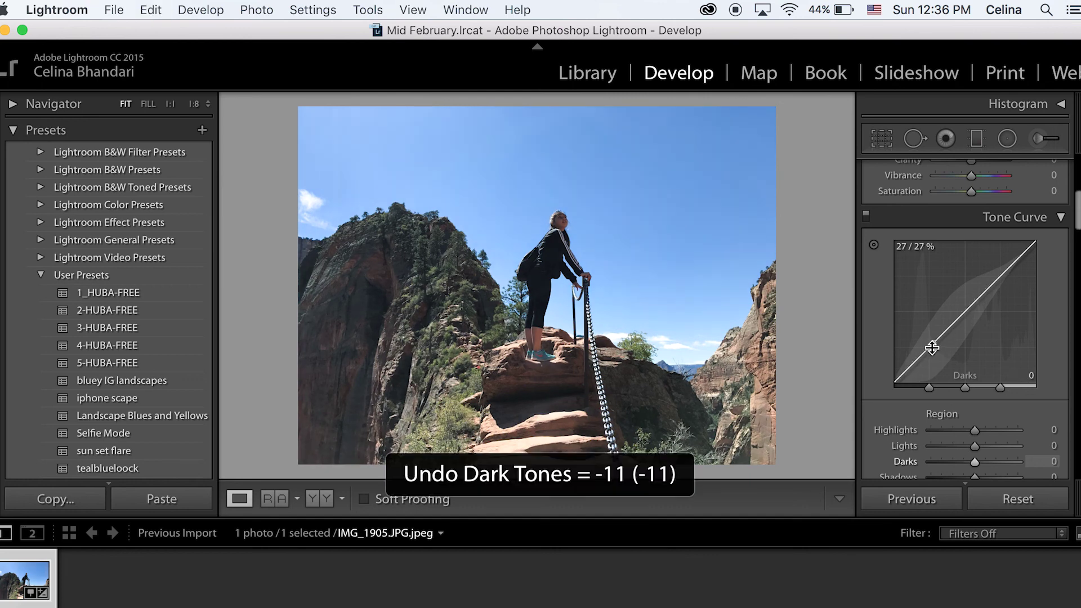
pyautogui.scroll(-5, 1013, 380)
pyautogui.click(1053, 426)
# Step: Add three points to the RGB point curve and shape an S-curve with raised highlights, slightly lifted midtones and lowered shadows
pyautogui.scroll(3, 1034, 378)
pyautogui.click(932, 343)
pyautogui.click(965, 309)
pyautogui.moveTo(988, 302); pyautogui.dragTo(993, 274)
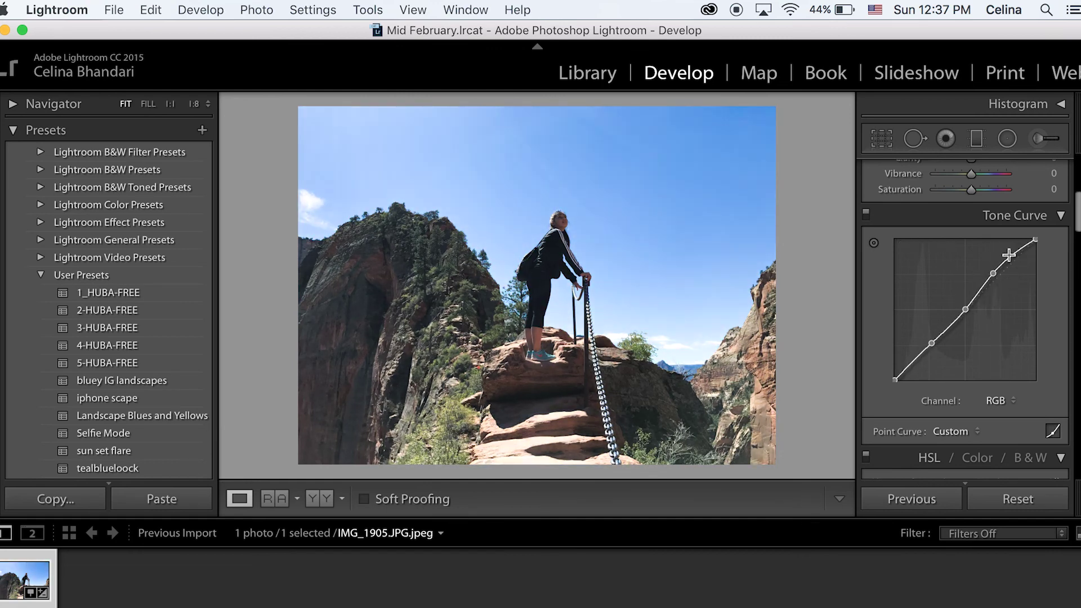
pyautogui.moveTo(966, 310)
pyautogui.mouseDown()
pyautogui.moveTo(971, 322)
pyautogui.moveTo(957, 309)
pyautogui.mouseUp()
pyautogui.moveTo(932, 343); pyautogui.dragTo(928, 349)
# Step: Set the photo's Vibrance to +28
pyautogui.scroll(-1, 960, 378)
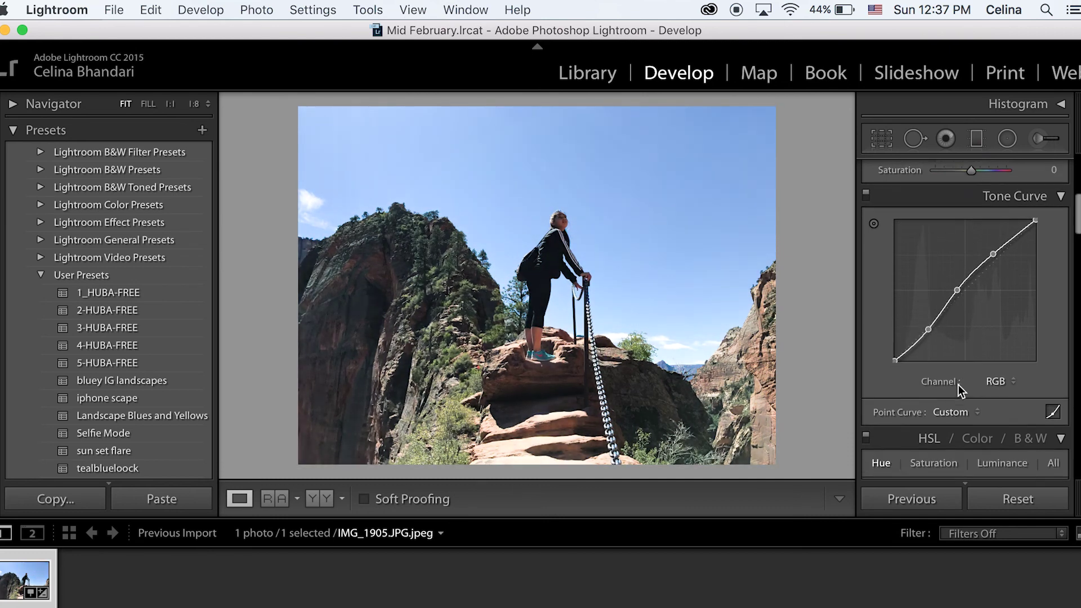
pyautogui.scroll(5, 957, 383)
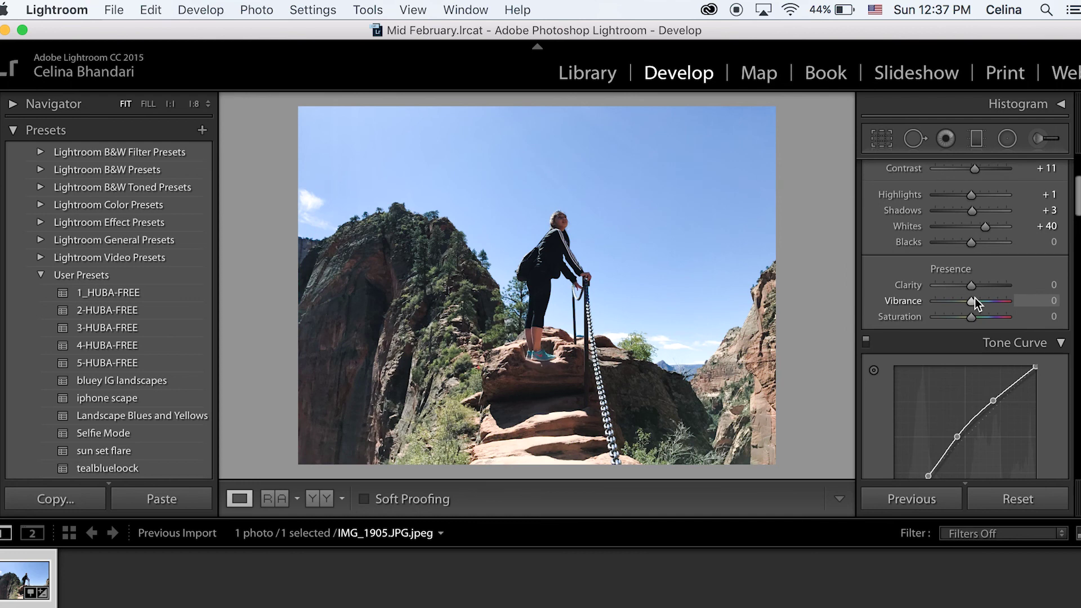
pyautogui.moveTo(973, 301); pyautogui.dragTo(990, 250)
pyautogui.doubleClick(984, 287)
pyautogui.scroll(1, 979, 287)
# Step: Try reducing the photo's overall Saturation to -100 and undo the change
pyautogui.scroll(-5, 979, 281)
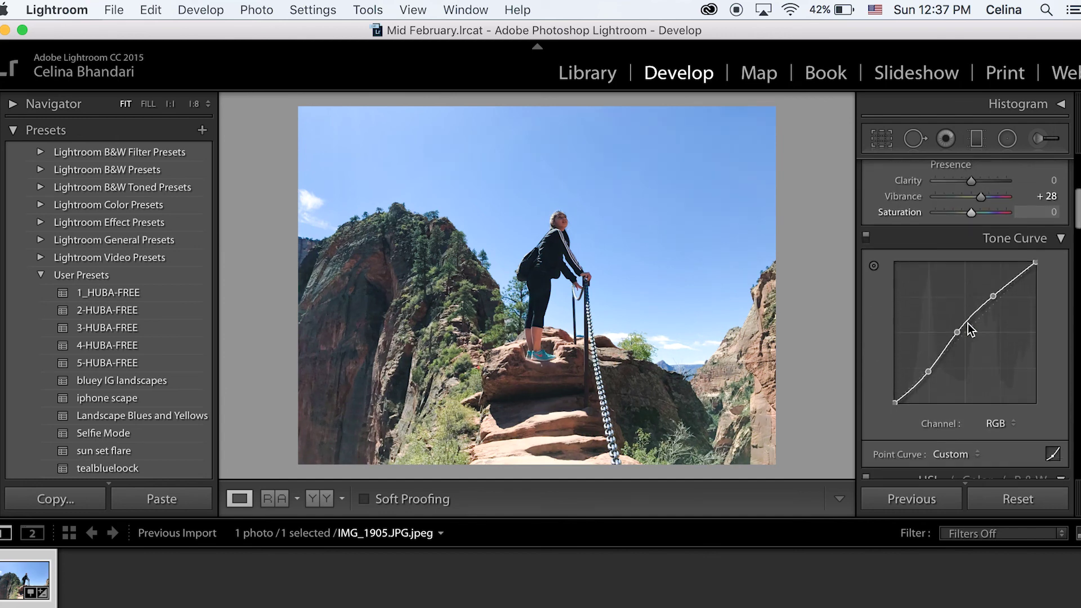
pyautogui.moveTo(972, 208); pyautogui.dragTo(890, 205)
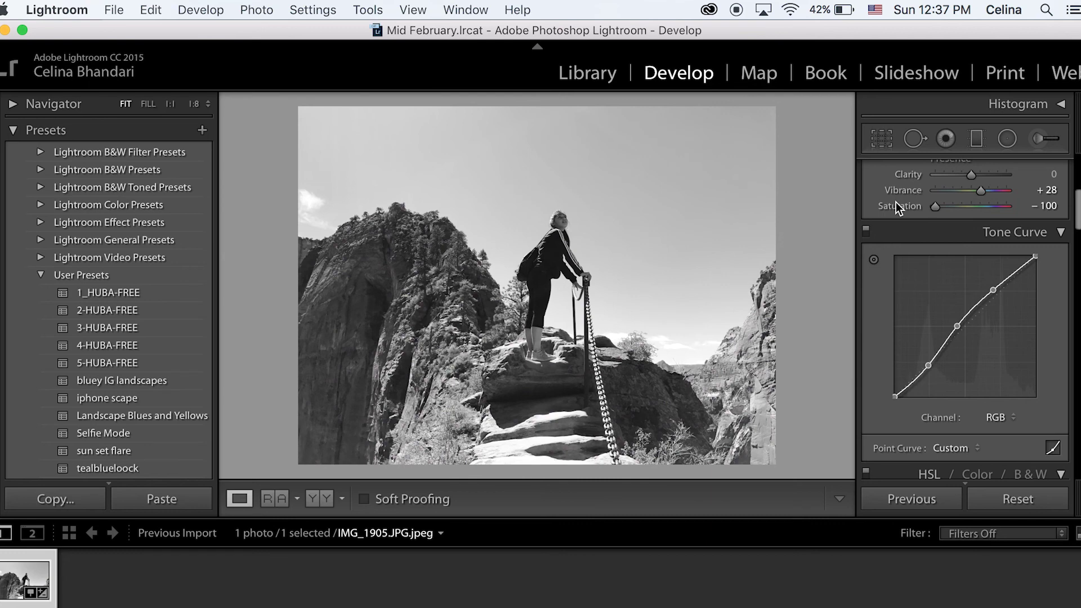
pyautogui.press('super+z')
# Step: Shift the HSL hues to Green -100, Yellow -24 and Red +11, and undo the Orange hue shift
pyautogui.scroll(-5, 896, 393)
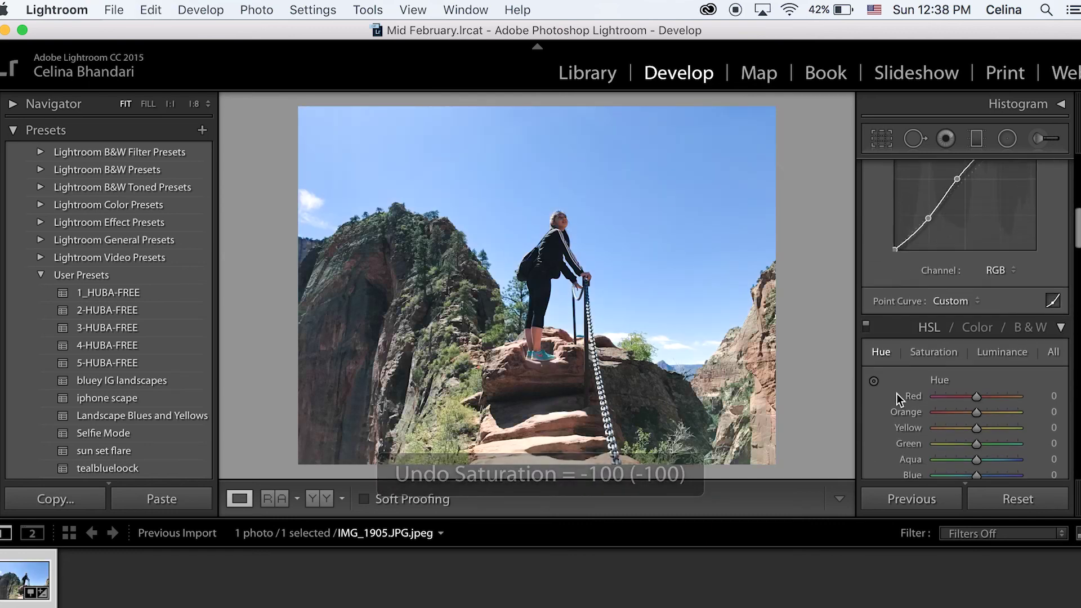
pyautogui.scroll(-4, 897, 393)
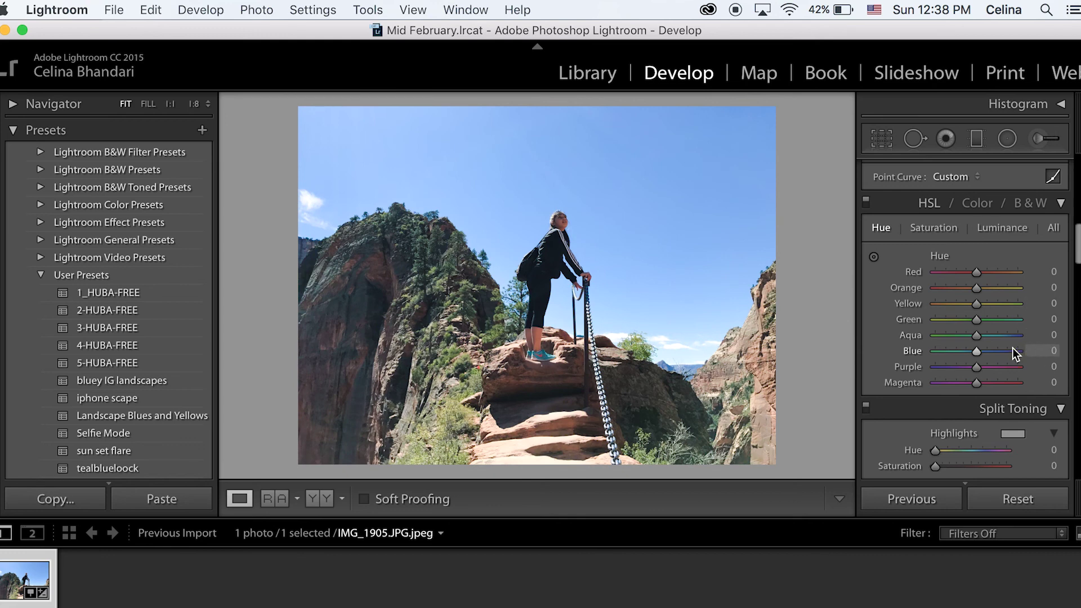
pyautogui.moveTo(978, 323); pyautogui.dragTo(904, 334)
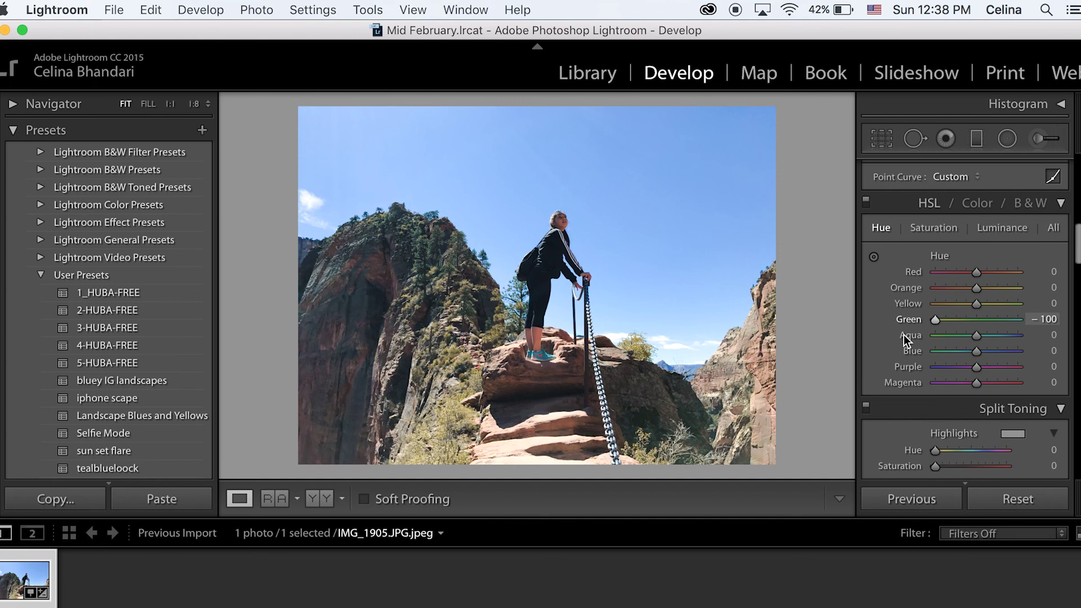
pyautogui.moveTo(976, 304); pyautogui.dragTo(937, 286)
pyautogui.press('super+z')
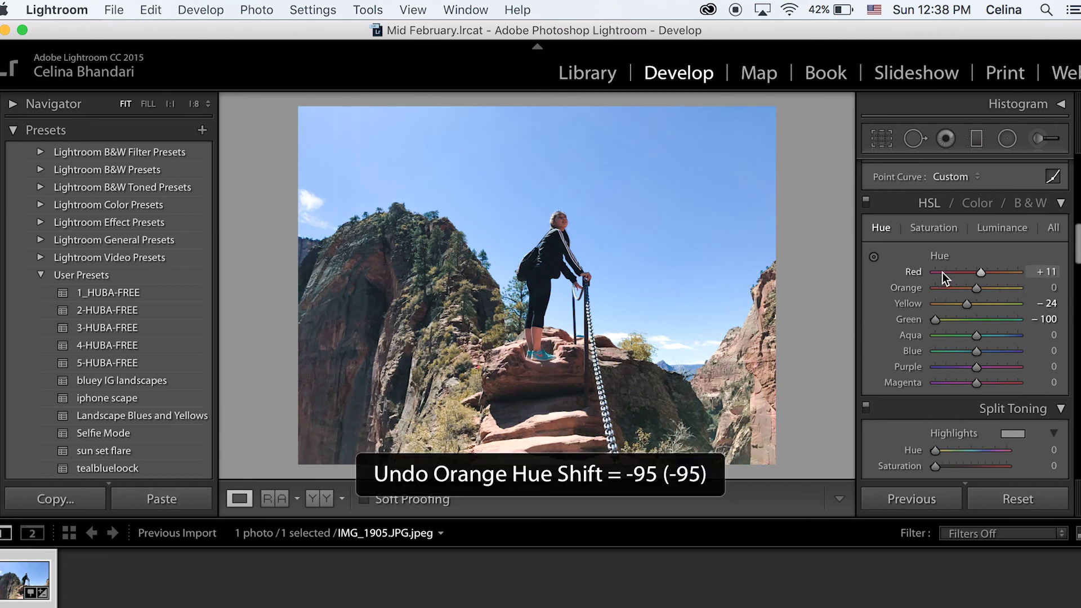
# Step: Shift the HSL hues to Aqua -52, Blue -24 and Purple -55, and undo the Magenta hue shift
pyautogui.moveTo(978, 335); pyautogui.dragTo(955, 341)
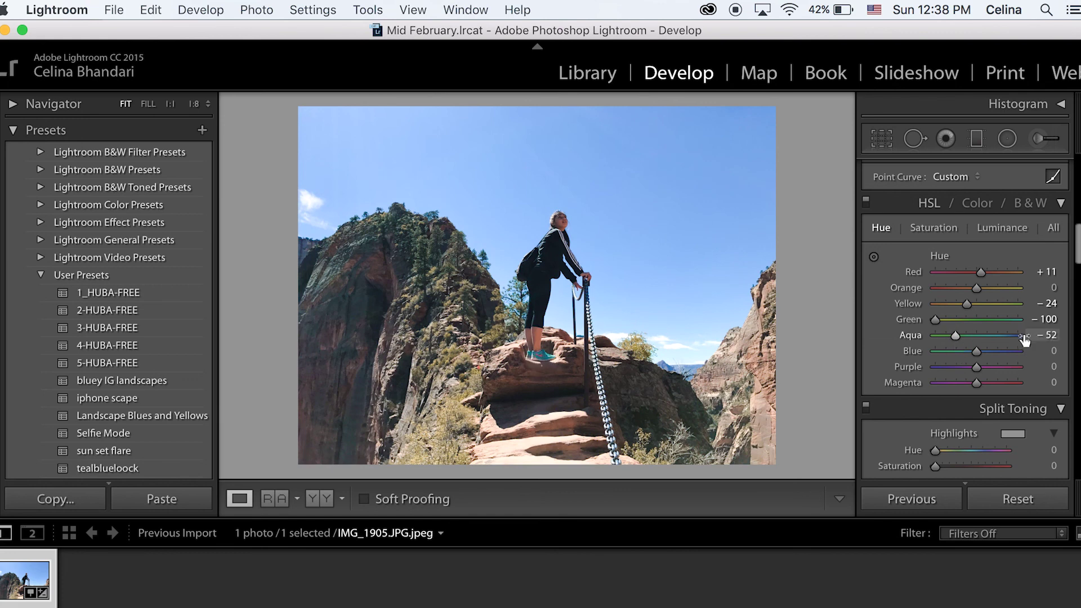
pyautogui.moveTo(978, 353); pyautogui.dragTo(981, 397)
pyautogui.press('cmd+z')
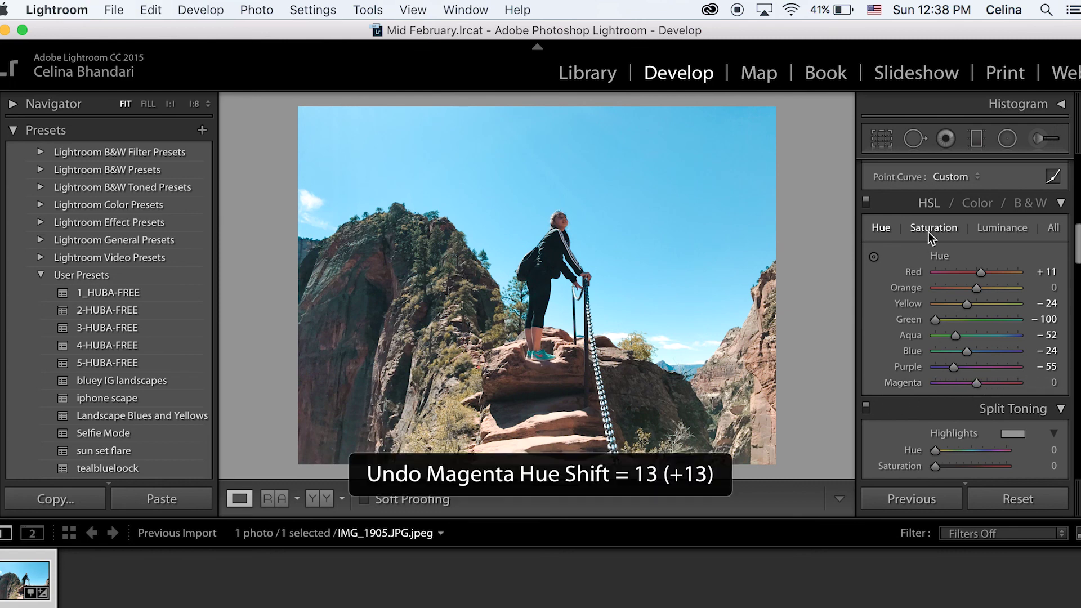
# Step: Set the HSL saturation of Blue to +39 and of Green to +16
pyautogui.click(929, 229)
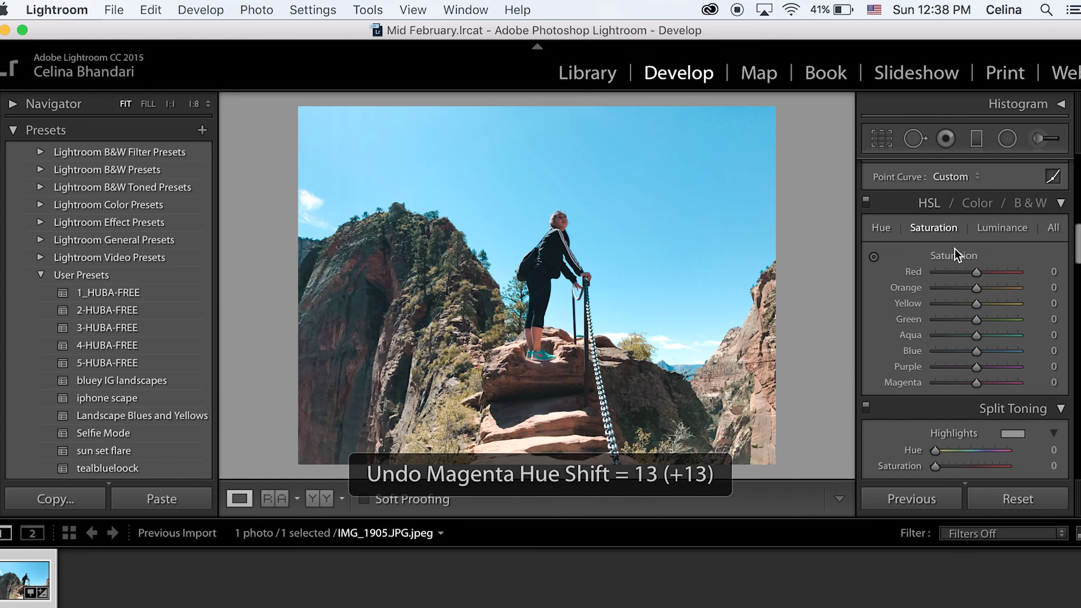
pyautogui.moveTo(989, 350); pyautogui.dragTo(1033, 352)
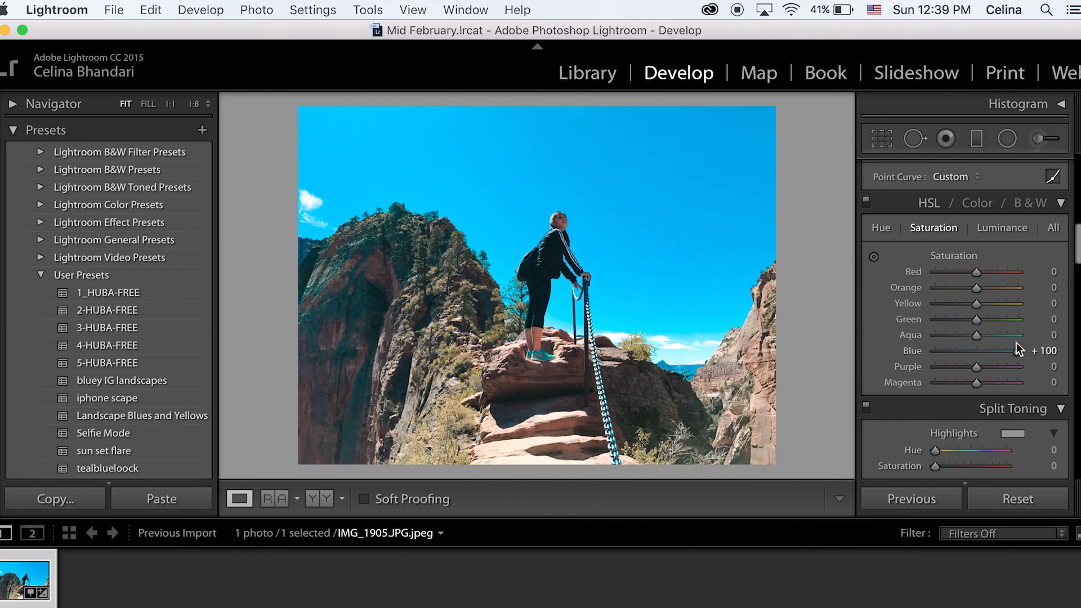
pyautogui.press('super+z')
pyautogui.press('super+z')
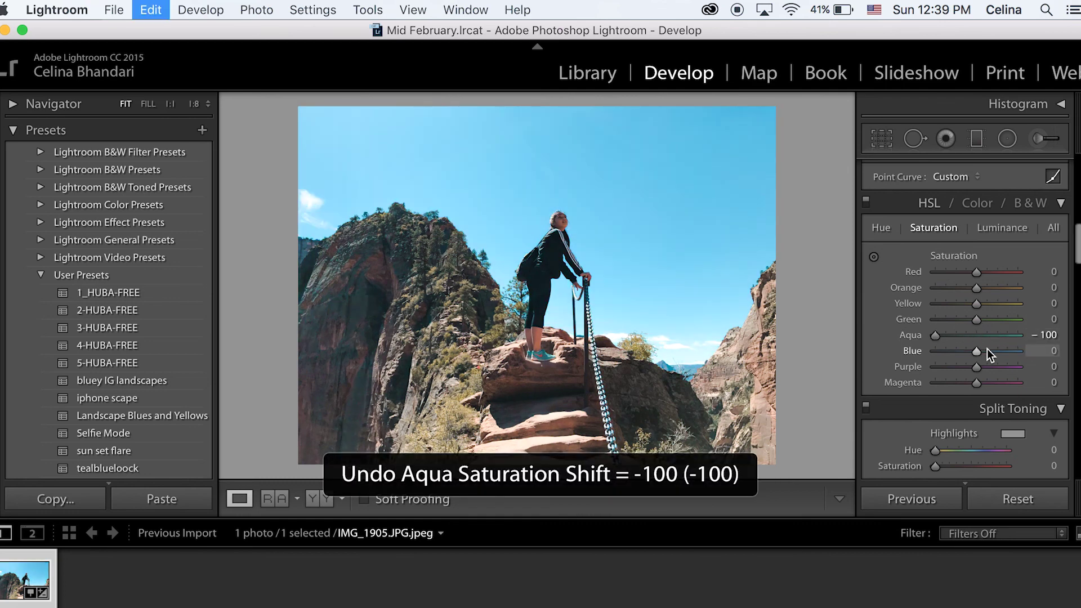
pyautogui.moveTo(988, 351); pyautogui.dragTo(992, 352)
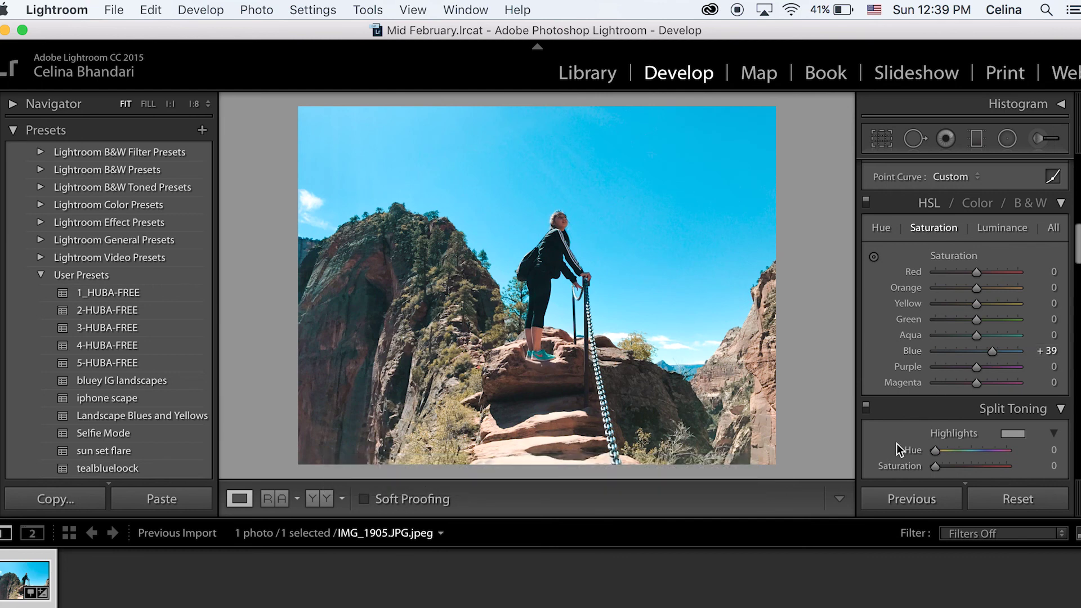
pyautogui.moveTo(978, 319); pyautogui.dragTo(1038, 320)
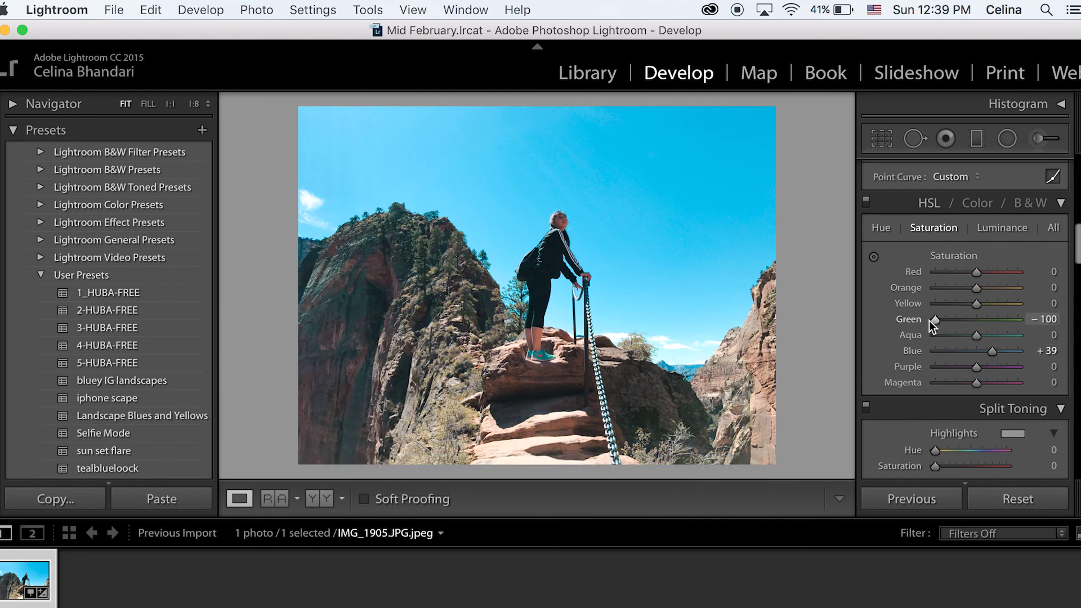
pyautogui.moveTo(929, 320); pyautogui.dragTo(984, 322)
# Step: Split-tone the highlights with hue 225 and saturation 40, and the shadows with hue 52 and saturation 22
pyautogui.scroll(-4, 951, 349)
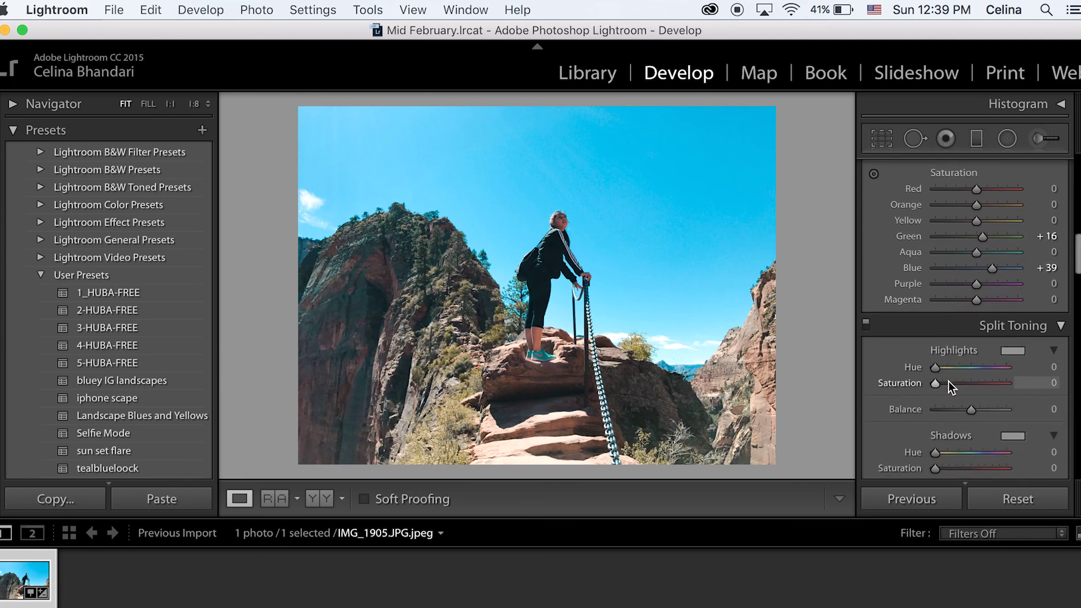
pyautogui.scroll(-3, 949, 381)
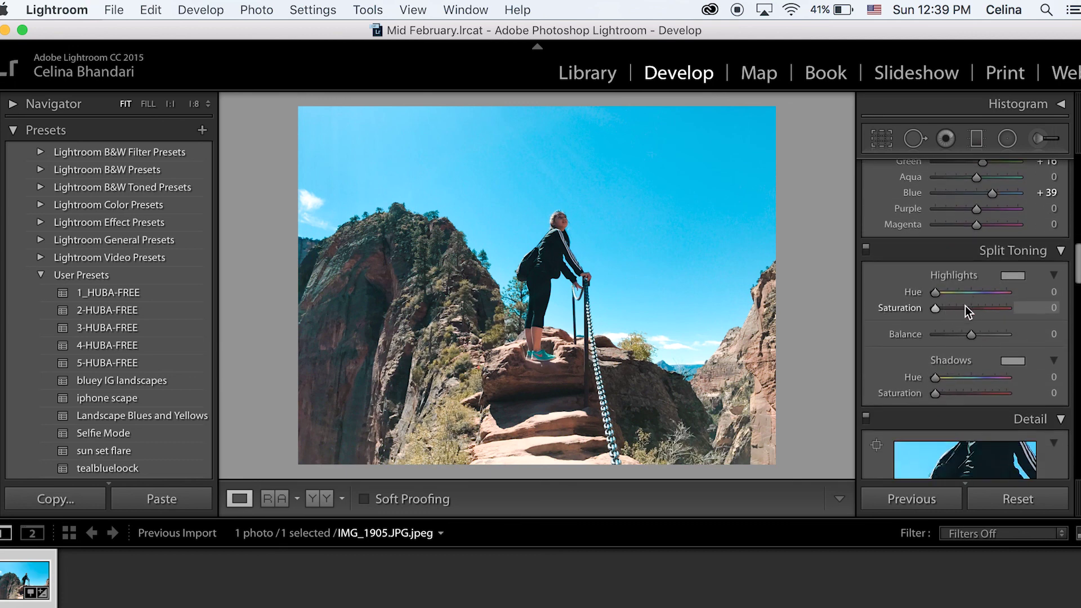
pyautogui.moveTo(935, 308); pyautogui.dragTo(964, 311)
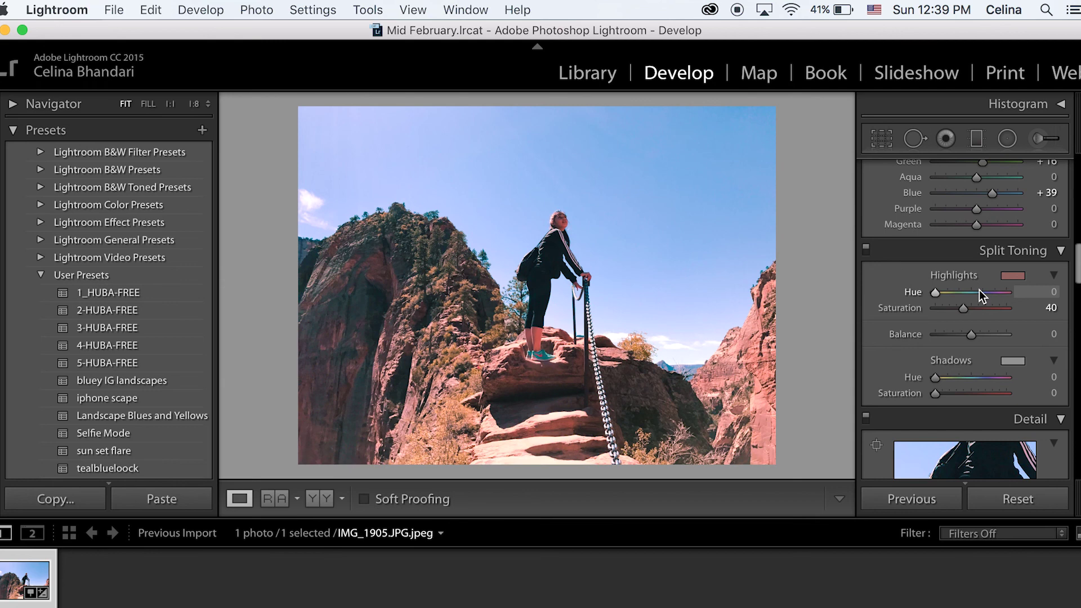
pyautogui.click(979, 291)
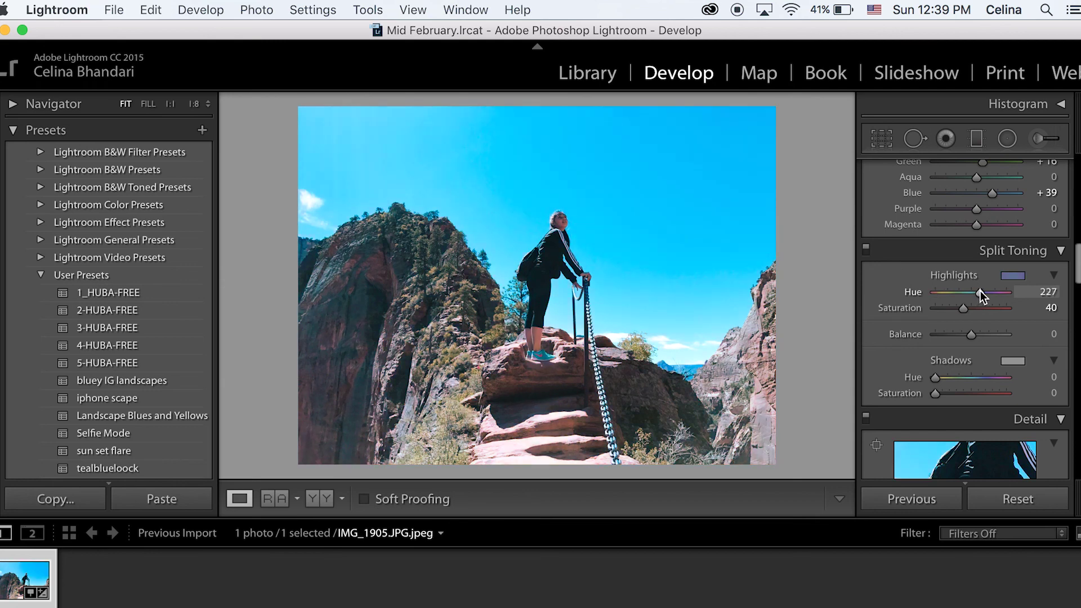
pyautogui.moveTo(980, 296); pyautogui.dragTo(982, 296)
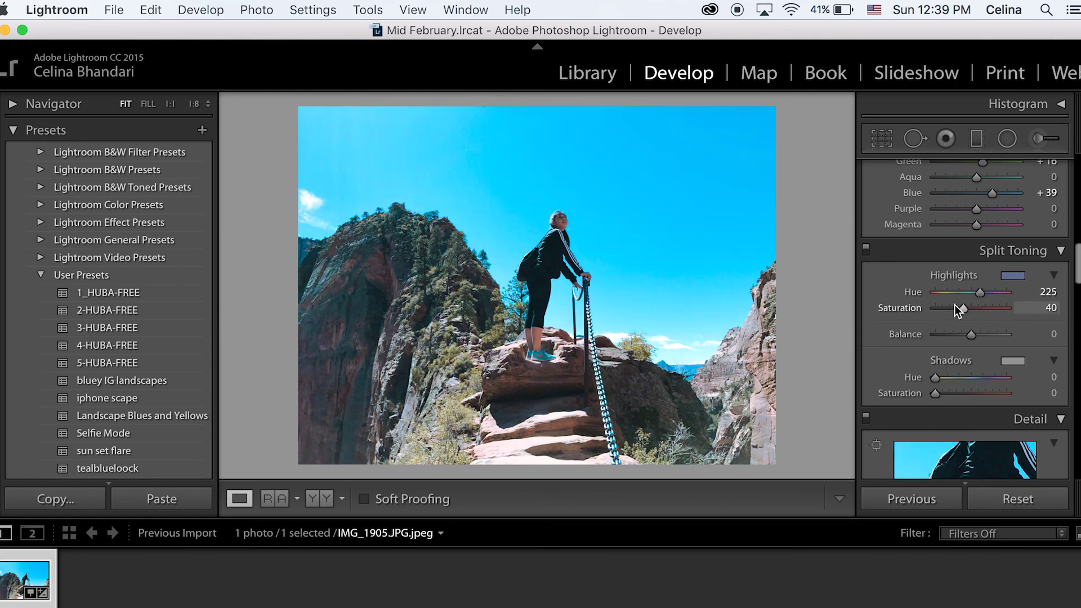
pyautogui.moveTo(951, 393); pyautogui.dragTo(949, 378)
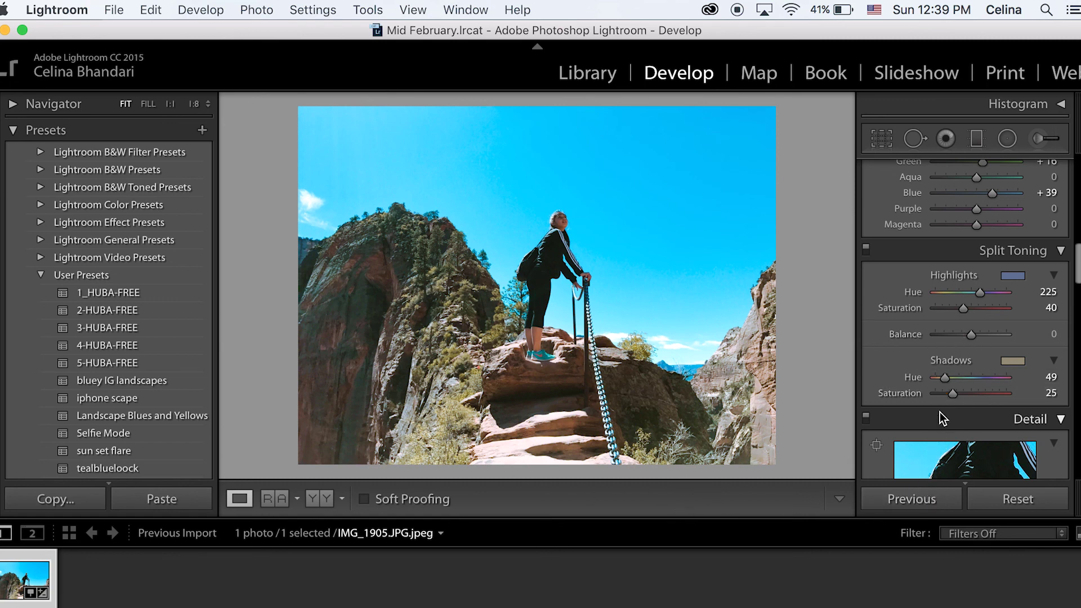
pyautogui.moveTo(946, 377)
pyautogui.mouseDown()
pyautogui.moveTo(937, 394)
pyautogui.moveTo(950, 394)
pyautogui.mouseUp()
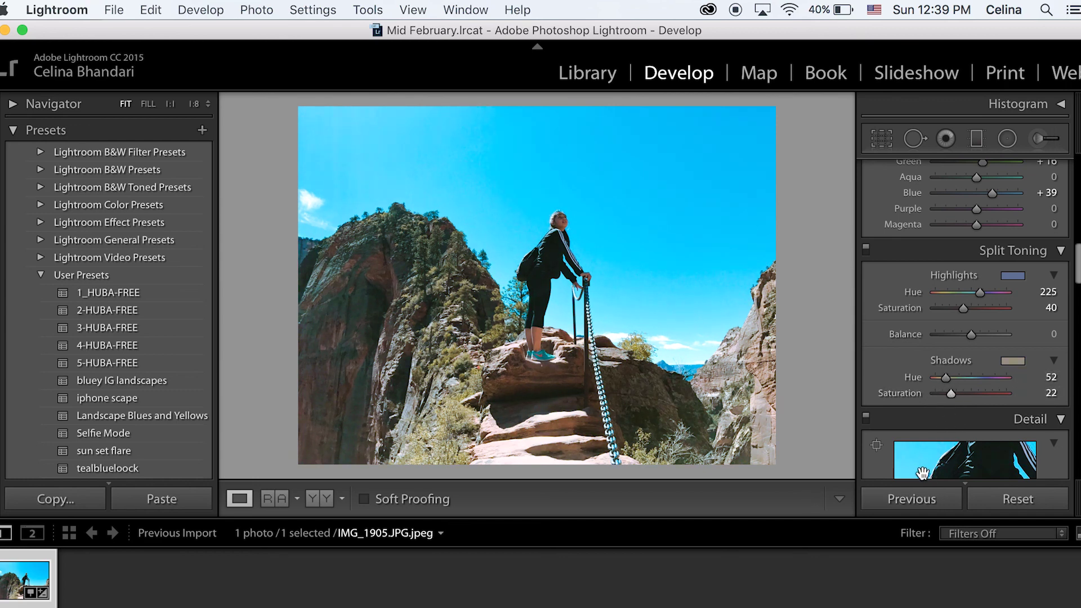
# Step: Try a sharpening amount of 148 and a luminance noise reduction of 70, undoing each change
pyautogui.scroll(-5, 922, 474)
pyautogui.scroll(2, 923, 474)
pyautogui.moveTo(938, 275); pyautogui.dragTo(1008, 276)
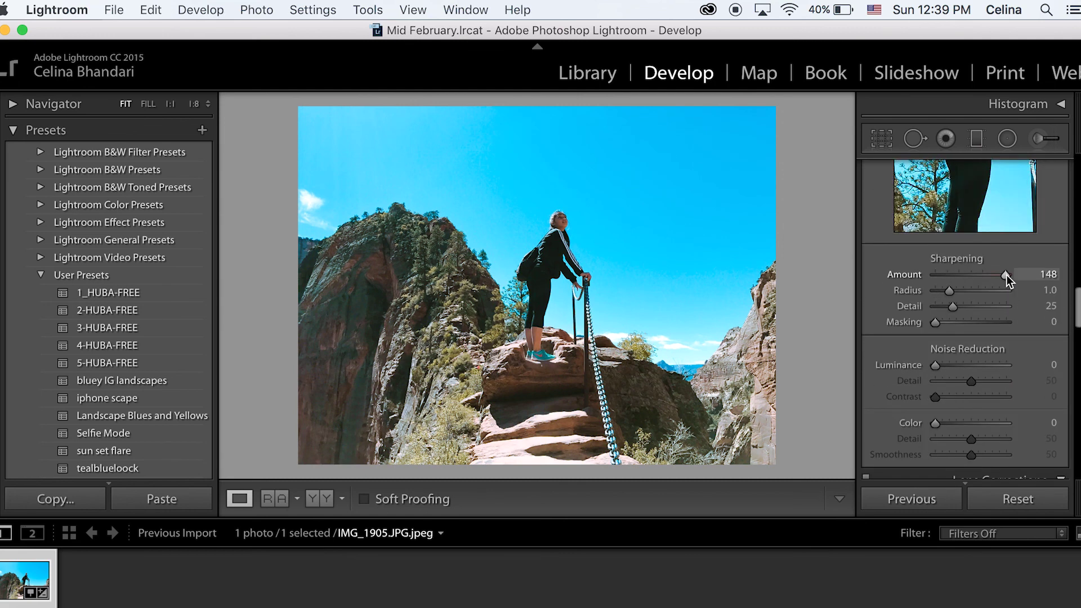
pyautogui.press('super+z')
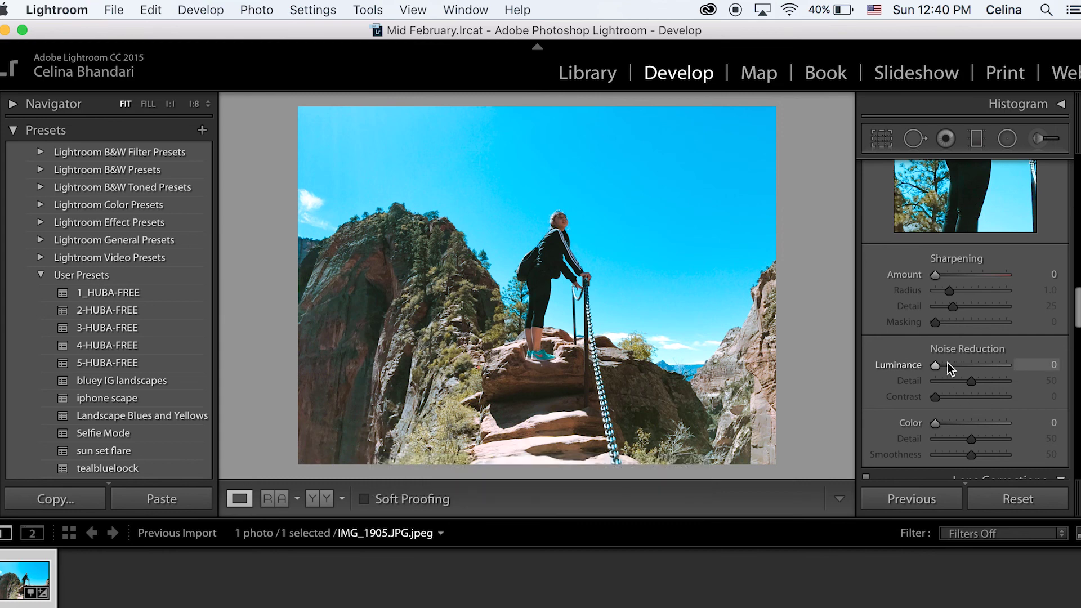
pyautogui.moveTo(934, 366); pyautogui.dragTo(984, 363)
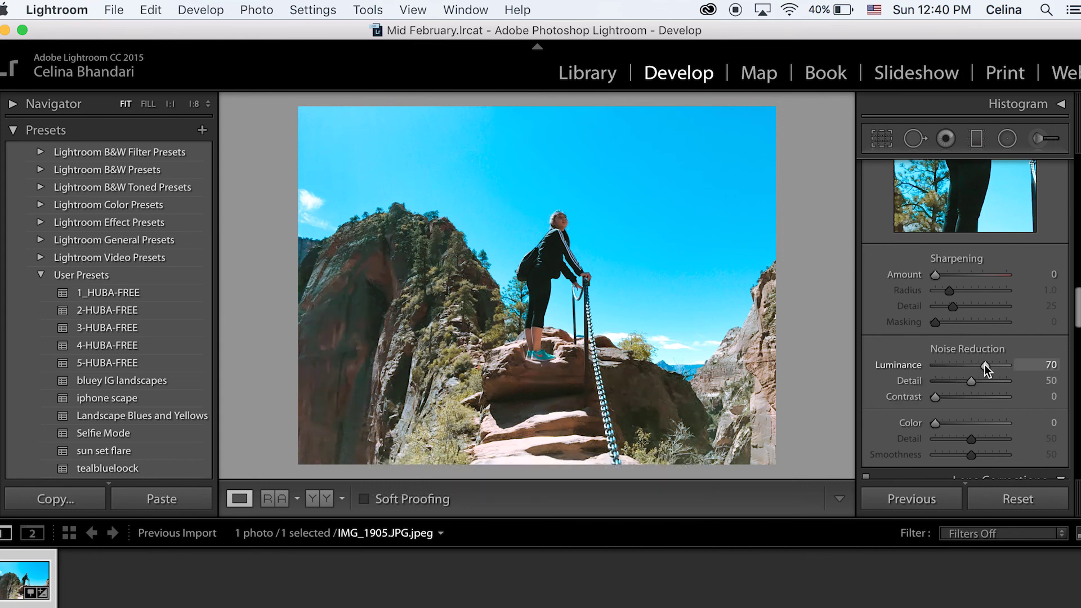
pyautogui.press('super+z')
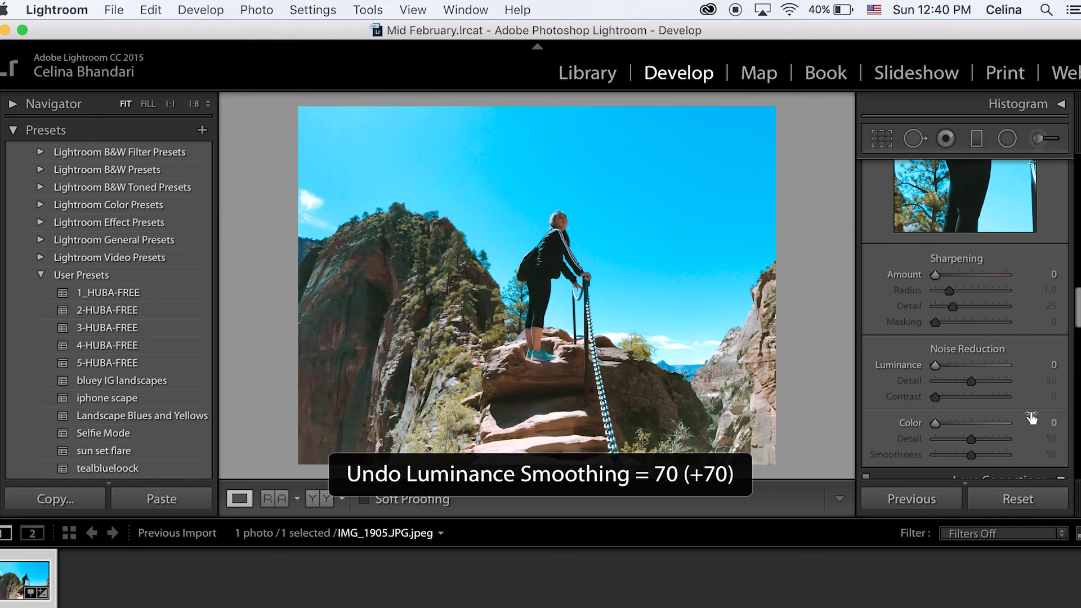
# Step: Try a manual lens distortion correction of +72 and undo it
pyautogui.scroll(-10, 1032, 417)
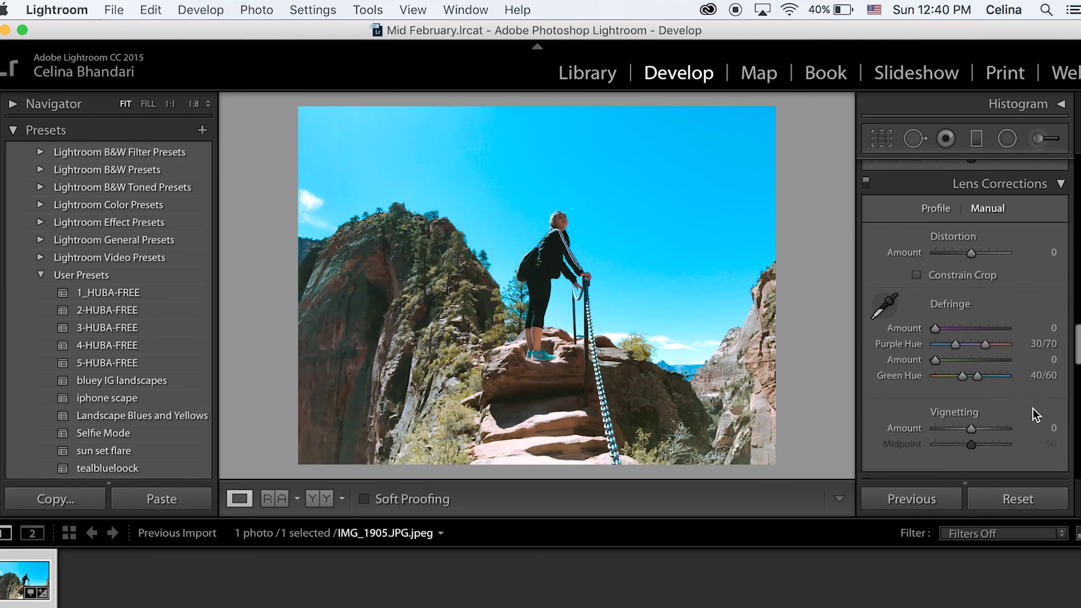
pyautogui.scroll(-2, 1032, 408)
pyautogui.moveTo(971, 233); pyautogui.dragTo(997, 253)
pyautogui.press('super+z')
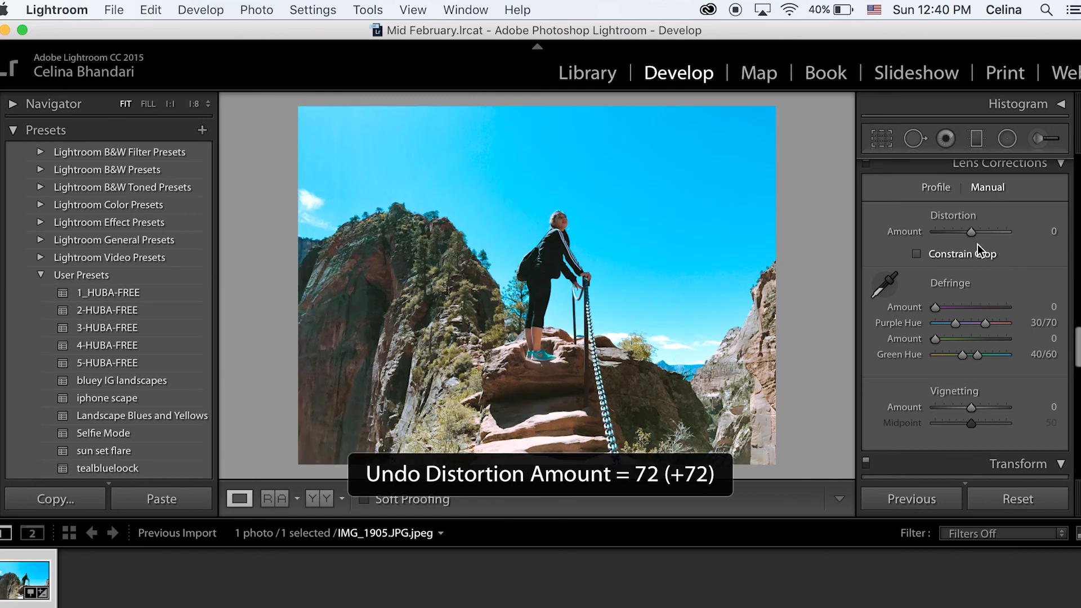
# Step: Try a purple defringe amount of 9 with a hue range of 0/100, undo the range and reset the amount
pyautogui.moveTo(935, 309)
pyautogui.mouseDown()
pyautogui.moveTo(966, 308)
pyautogui.moveTo(933, 323)
pyautogui.mouseUp()
pyautogui.moveTo(985, 323); pyautogui.dragTo(1008, 323)
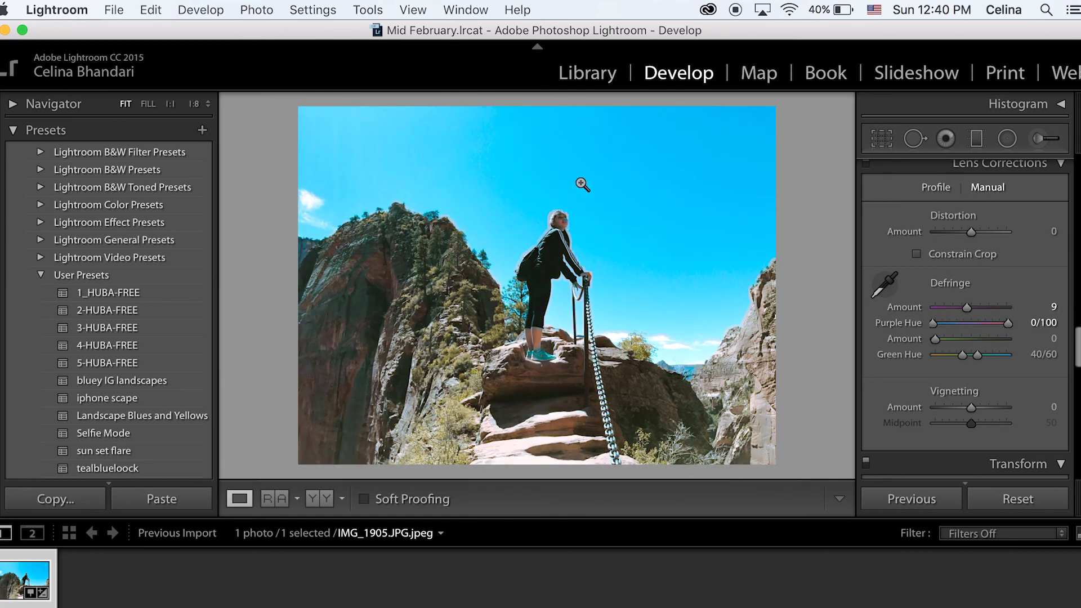
pyautogui.press('super+z')
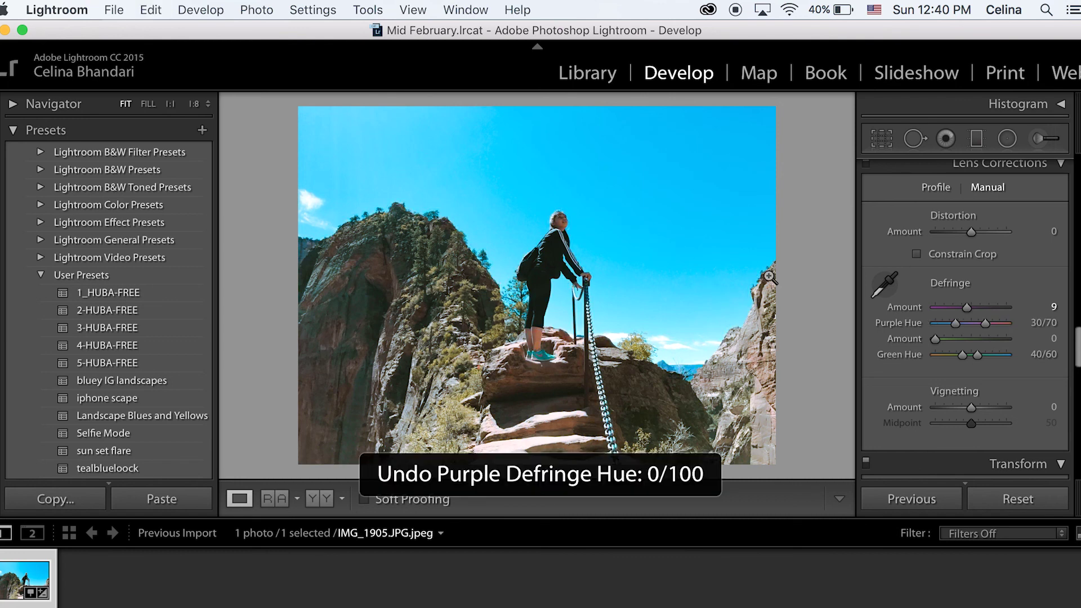
pyautogui.doubleClick(952, 309)
pyautogui.scroll(-5, 993, 413)
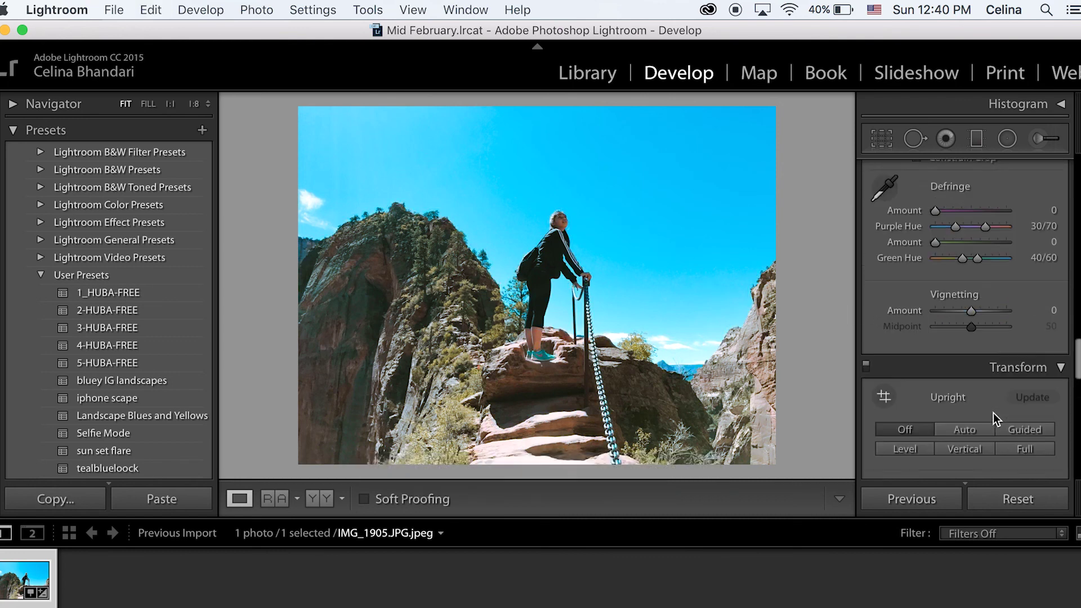
# Step: Set the lens correction vignetting amount to -32
pyautogui.scroll(-3, 993, 413)
pyautogui.scroll(2, 971, 252)
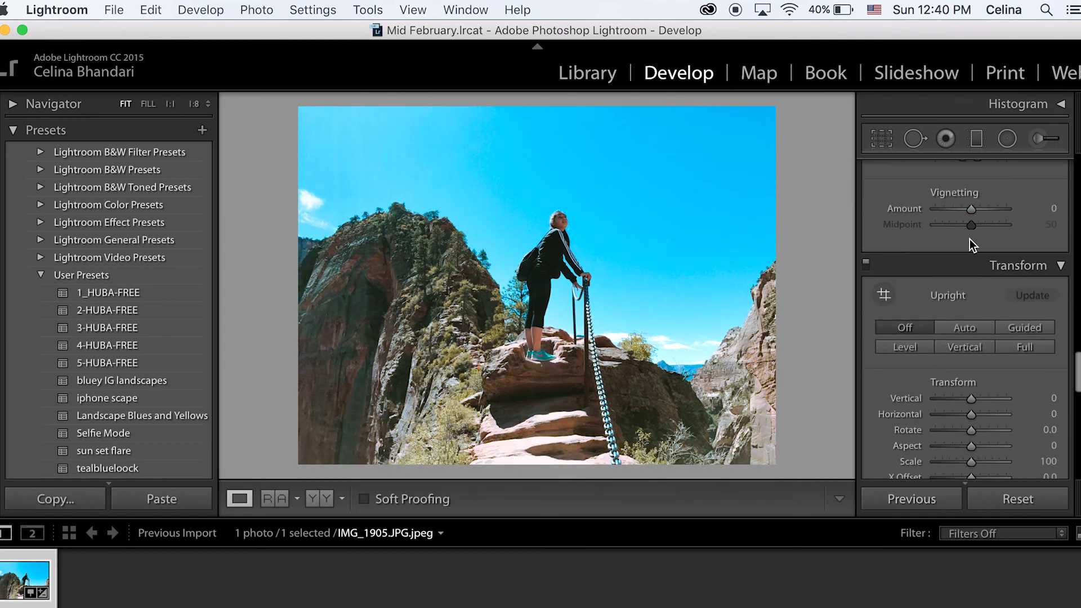
pyautogui.moveTo(972, 208)
pyautogui.mouseDown()
pyautogui.moveTo(1008, 209)
pyautogui.moveTo(900, 224)
pyautogui.moveTo(962, 227)
pyautogui.mouseUp()
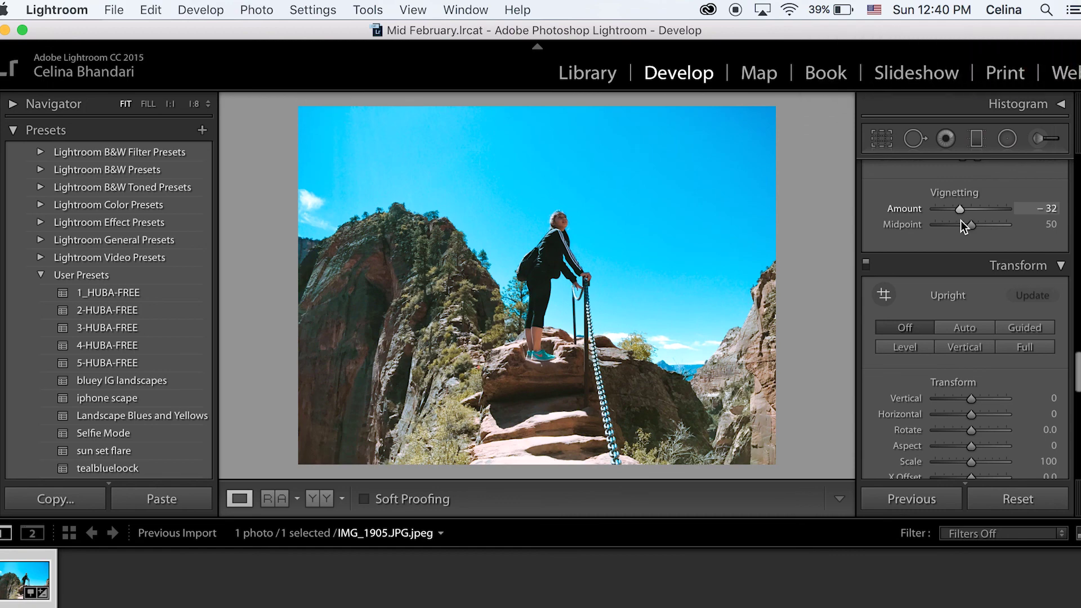
# Step: Try a vertical transform of -100, a horizontal transform of +100 and an X offset of 71, undoing each one
pyautogui.scroll(-4, 958, 279)
pyautogui.click(972, 304)
pyautogui.moveTo(974, 302); pyautogui.dragTo(869, 366)
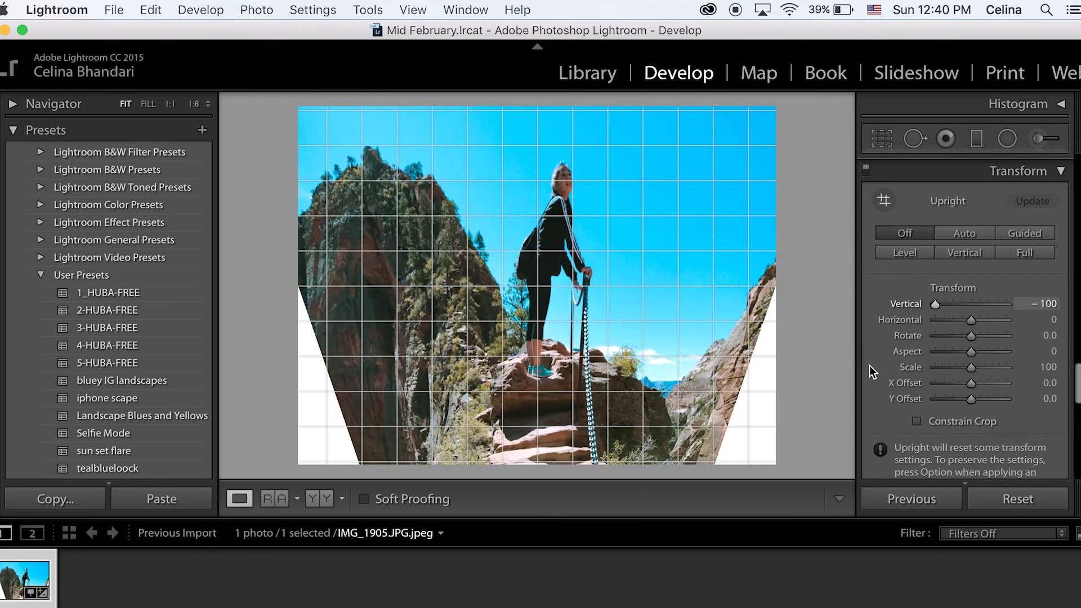
pyautogui.press('super+z')
pyautogui.moveTo(967, 320); pyautogui.dragTo(1006, 319)
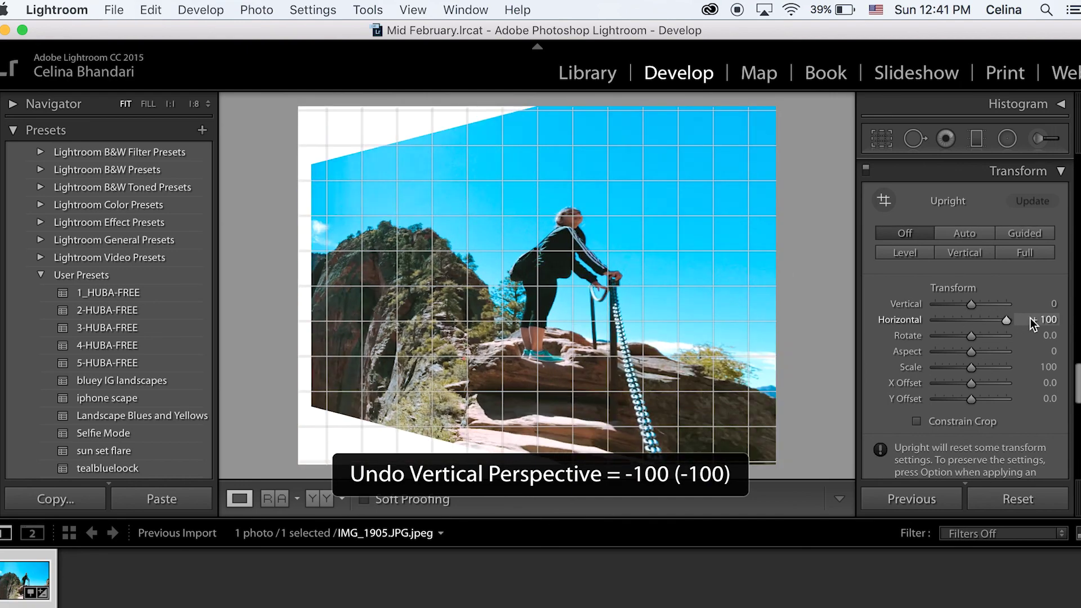
pyautogui.press('super+z')
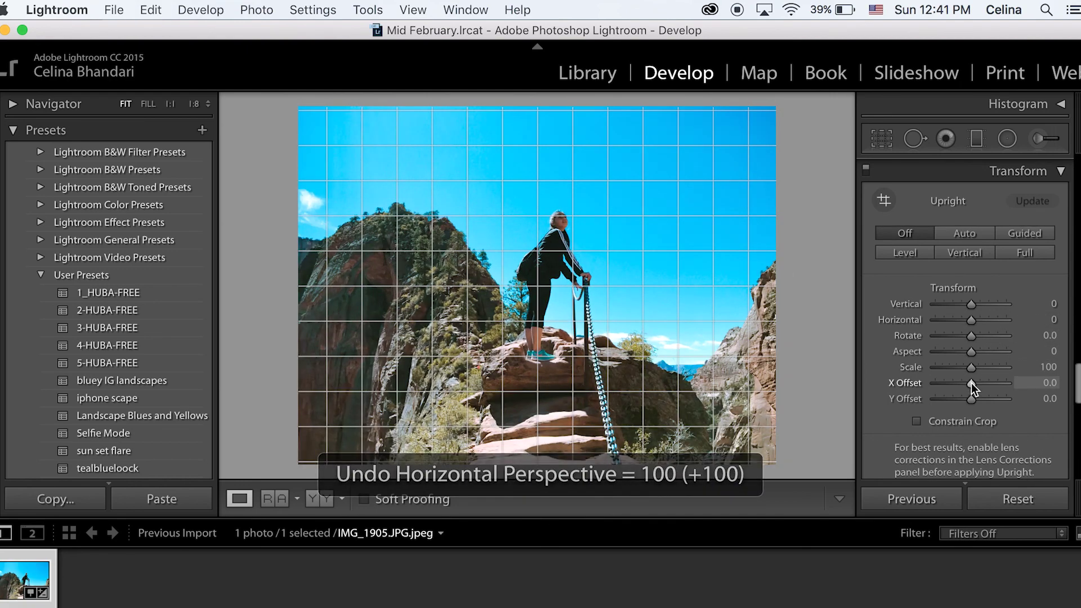
pyautogui.moveTo(971, 383); pyautogui.dragTo(996, 383)
pyautogui.press('super+z')
# Step: Leave the post-crop vignetting amount at 0 and set the grain amount to 24 in the effects
pyautogui.scroll(-10, 976, 384)
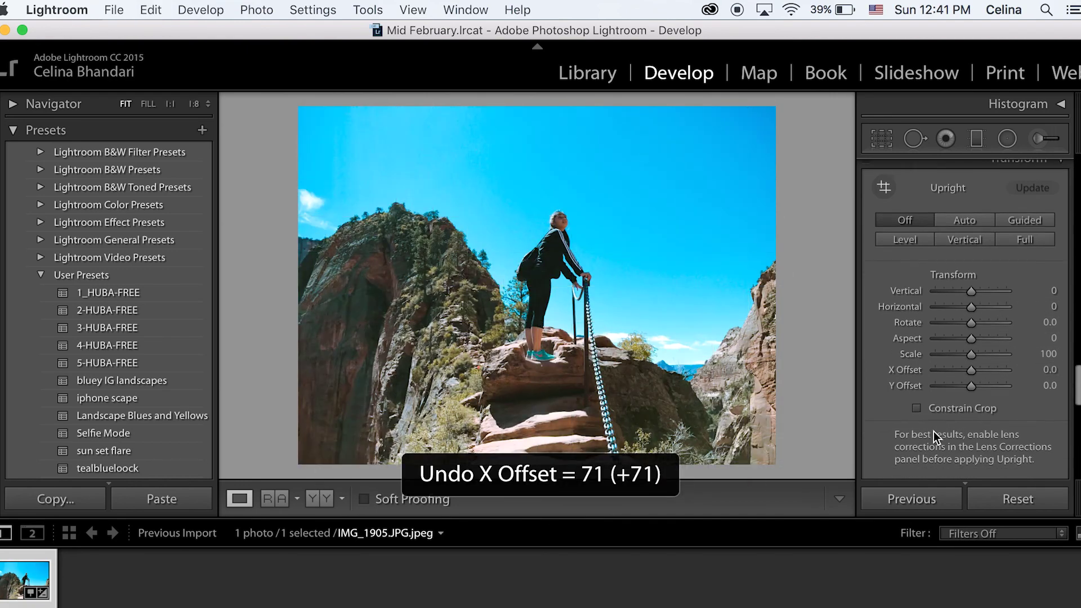
pyautogui.moveTo(979, 319)
pyautogui.mouseDown()
pyautogui.moveTo(987, 314)
pyautogui.moveTo(972, 317)
pyautogui.mouseUp()
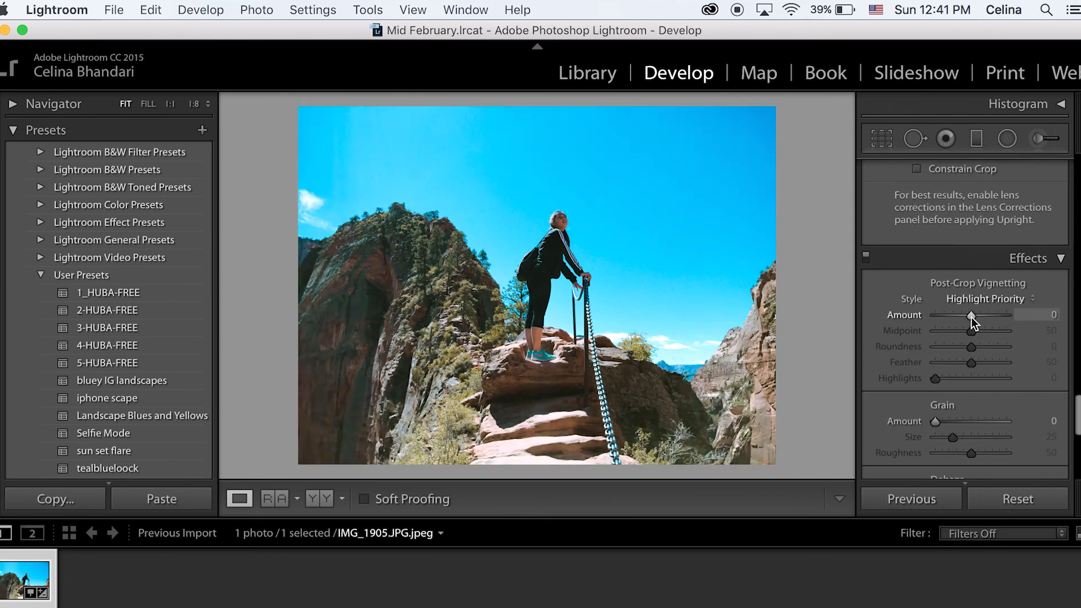
pyautogui.scroll(-5, 968, 349)
pyautogui.moveTo(935, 278)
pyautogui.mouseDown()
pyautogui.moveTo(1010, 277)
pyautogui.moveTo(939, 279)
pyautogui.moveTo(951, 283)
pyautogui.mouseUp()
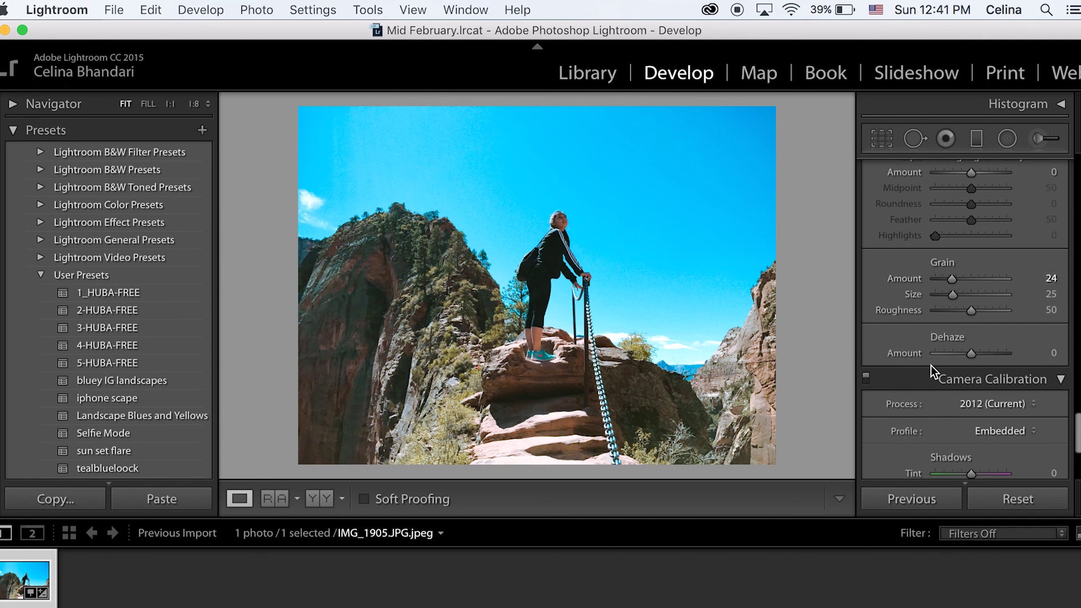
# Step: Try dehaze amounts of +99 and +18, and undo the dehaze adjustment
pyautogui.scroll(-5, 952, 338)
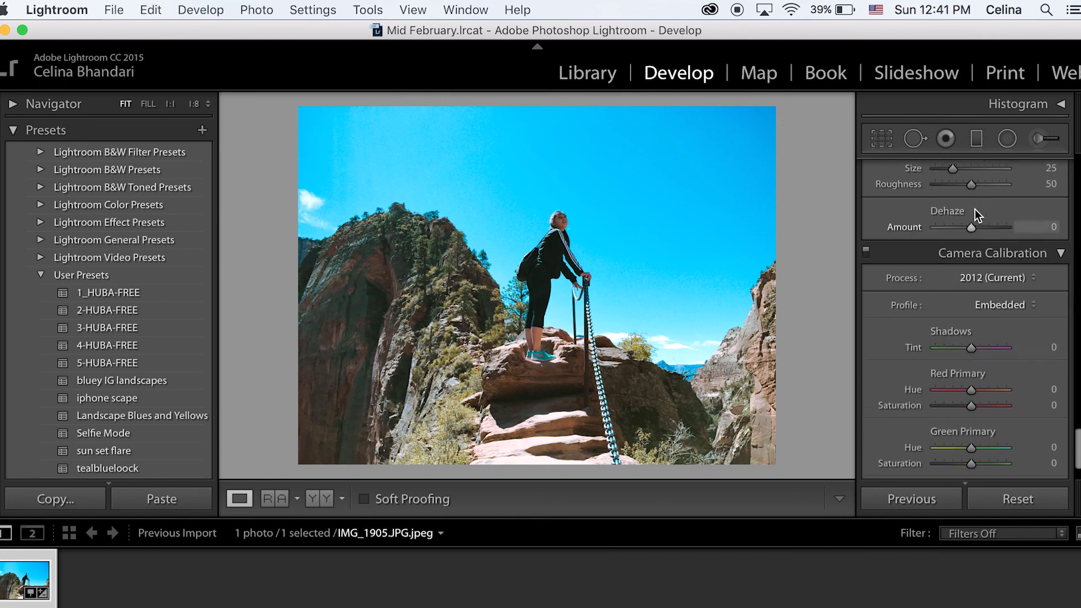
pyautogui.moveTo(969, 227); pyautogui.dragTo(1008, 228)
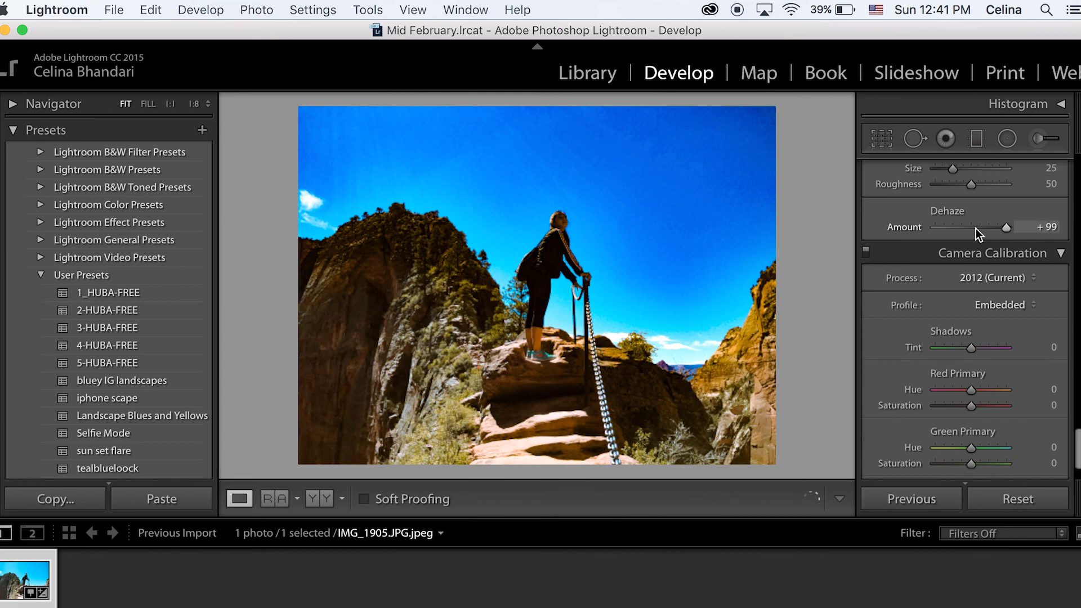
pyautogui.moveTo(976, 228)
pyautogui.mouseDown()
pyautogui.moveTo(962, 228)
pyautogui.moveTo(976, 228)
pyautogui.mouseUp()
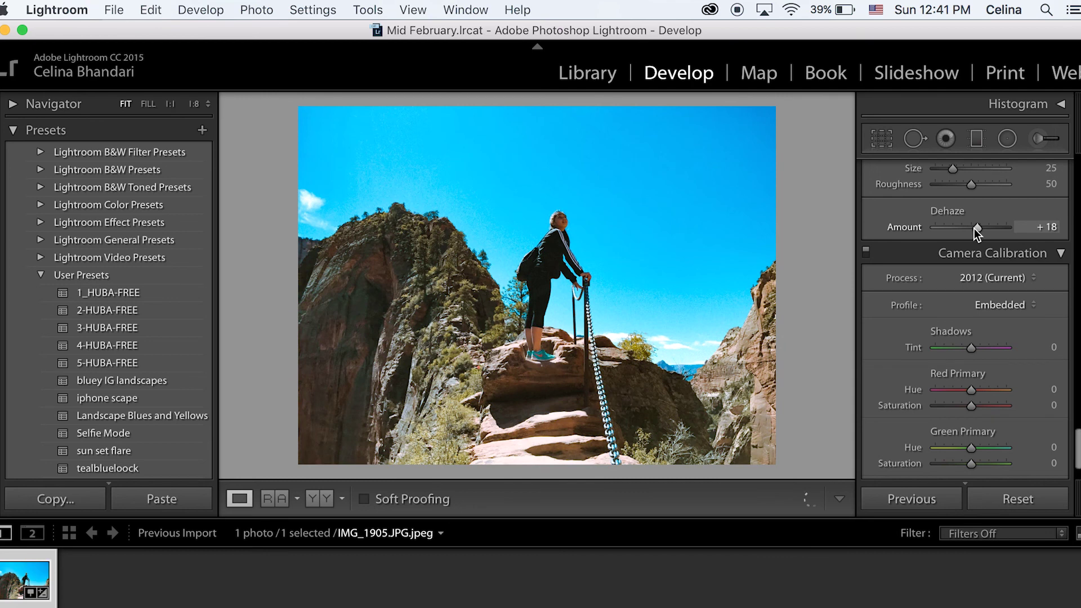
pyautogui.press('super+z')
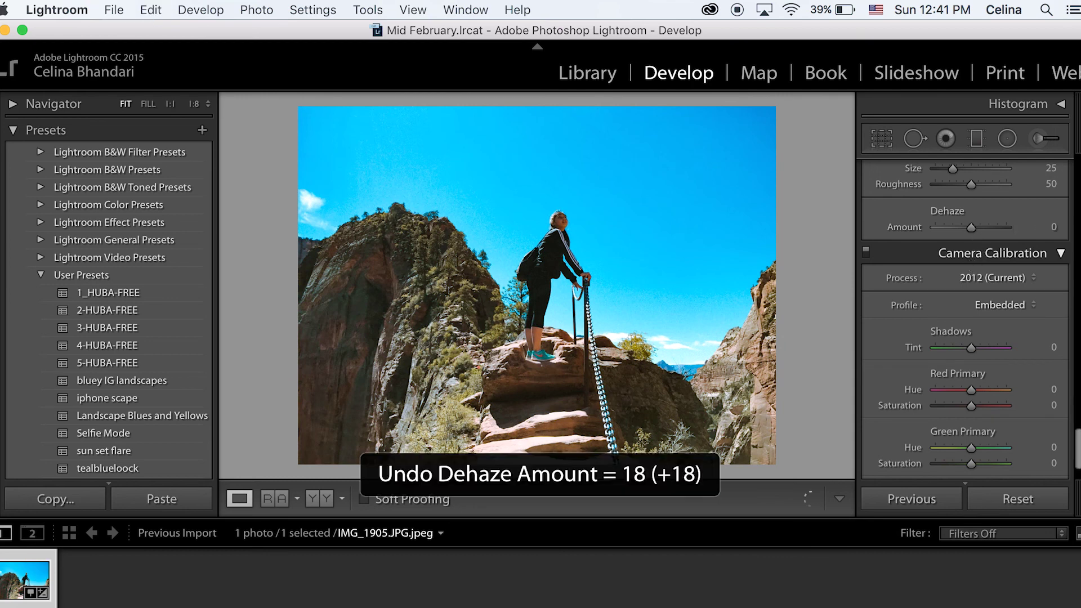
# Step: Try shifting the camera calibration's red primary hue and reset it to 0
pyautogui.scroll(-3, 939, 371)
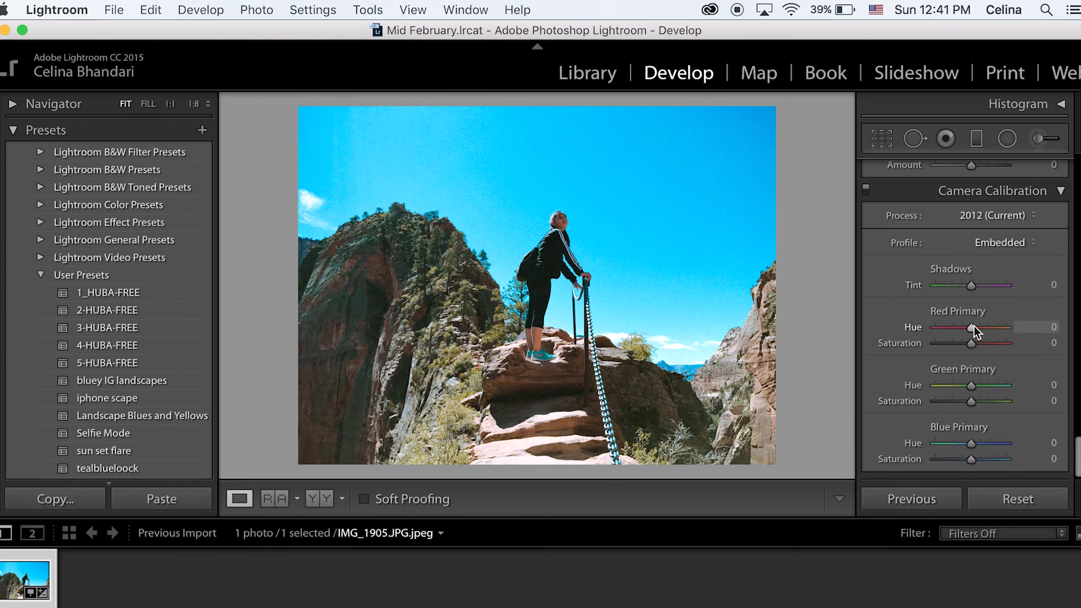
pyautogui.moveTo(972, 329); pyautogui.dragTo(1033, 323)
pyautogui.click(1039, 326)
pyautogui.write('0')
pyautogui.press('Return')
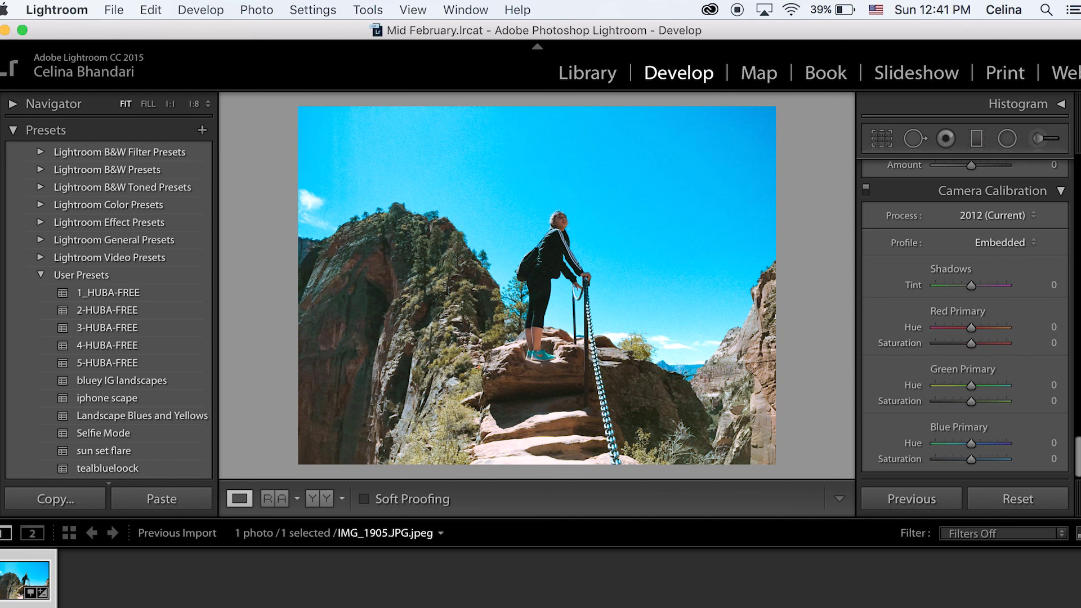
# Step: Try a blue primary hue of -58 and a red primary hue of +44 in the camera calibration
pyautogui.moveTo(973, 445); pyautogui.dragTo(951, 443)
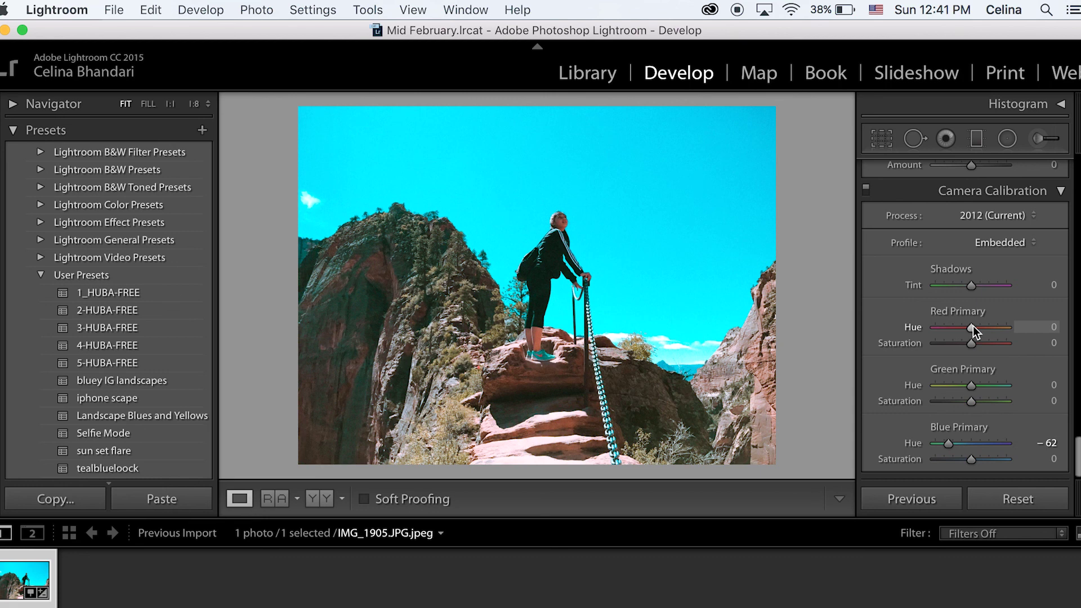
pyautogui.moveTo(973, 327)
pyautogui.mouseDown()
pyautogui.moveTo(1017, 328)
pyautogui.moveTo(964, 339)
pyautogui.moveTo(986, 337)
pyautogui.mouseUp()
pyautogui.moveTo(952, 441)
pyautogui.mouseDown()
pyautogui.moveTo(1012, 442)
pyautogui.moveTo(901, 444)
pyautogui.moveTo(954, 431)
pyautogui.mouseUp()
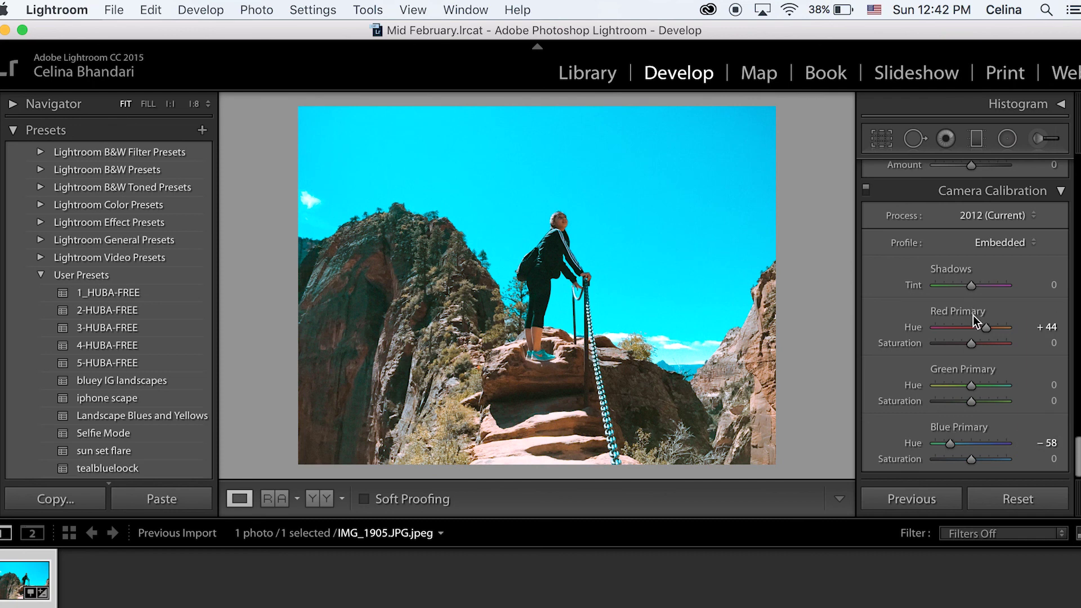
# Step: Set the red primary to hue +31 and saturation -28, and undo the green primary hue shift
pyautogui.moveTo(986, 327); pyautogui.dragTo(958, 333)
pyautogui.press('super+z')
pyautogui.press('super+z')
pyautogui.press('super+z')
pyautogui.press('super+z')
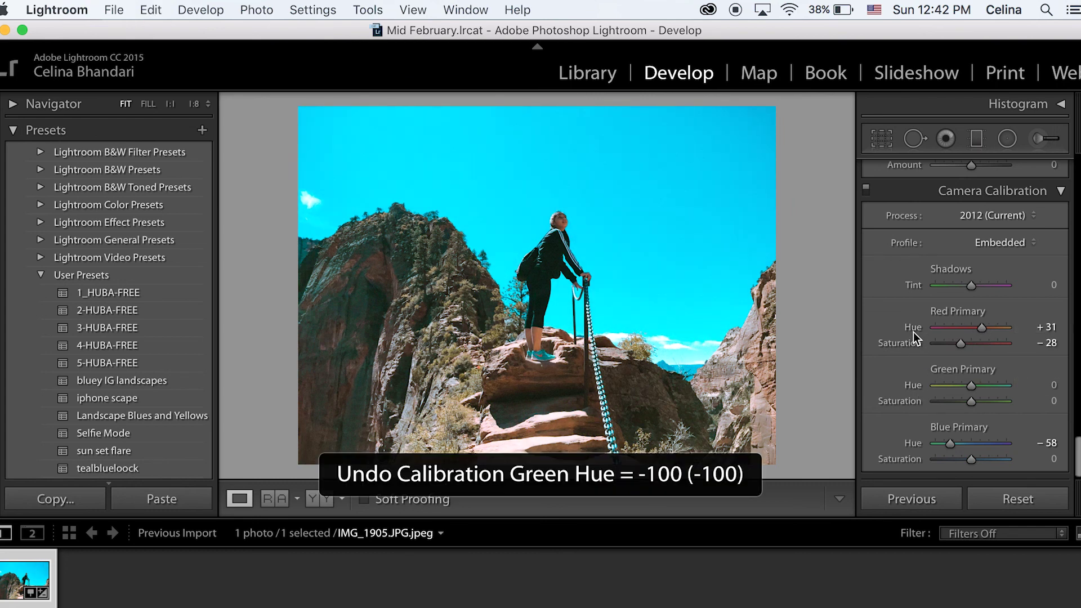
# Step: Set the blue primary hue to +27 and the red primary hue to -10 in the camera calibration
pyautogui.moveTo(958, 445); pyautogui.dragTo(985, 441)
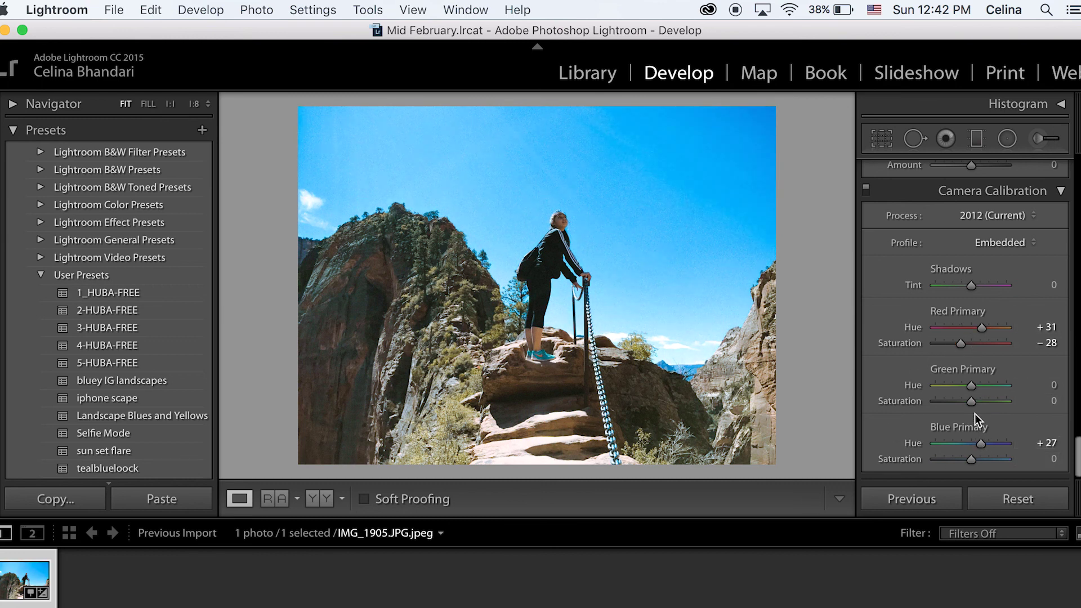
pyautogui.scroll(15, 986, 336)
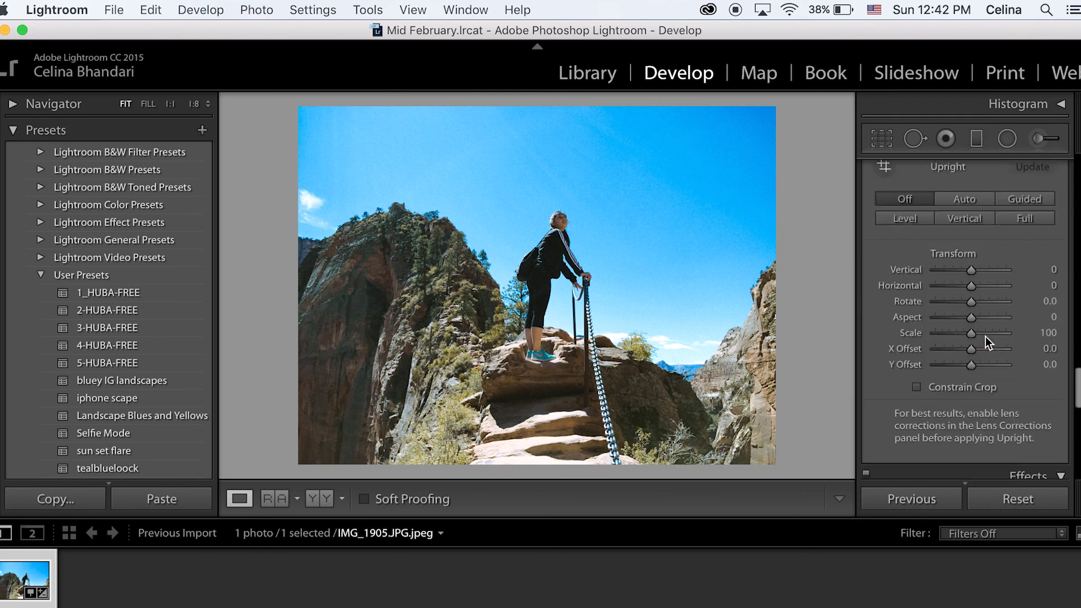
pyautogui.scroll(-10, 997, 442)
pyautogui.scroll(10, 997, 441)
# Step: Export the edited photo as a JPEG to the Desktop folder under a unique name, and select the exported file on the desktop
pyautogui.click(151, 10)
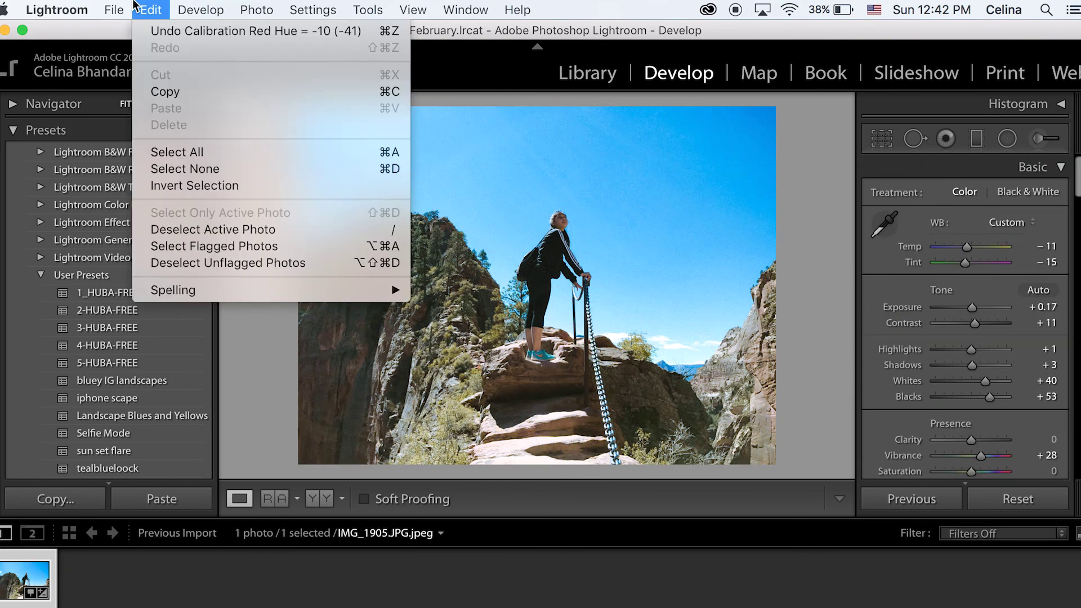
pyautogui.click(217, 223)
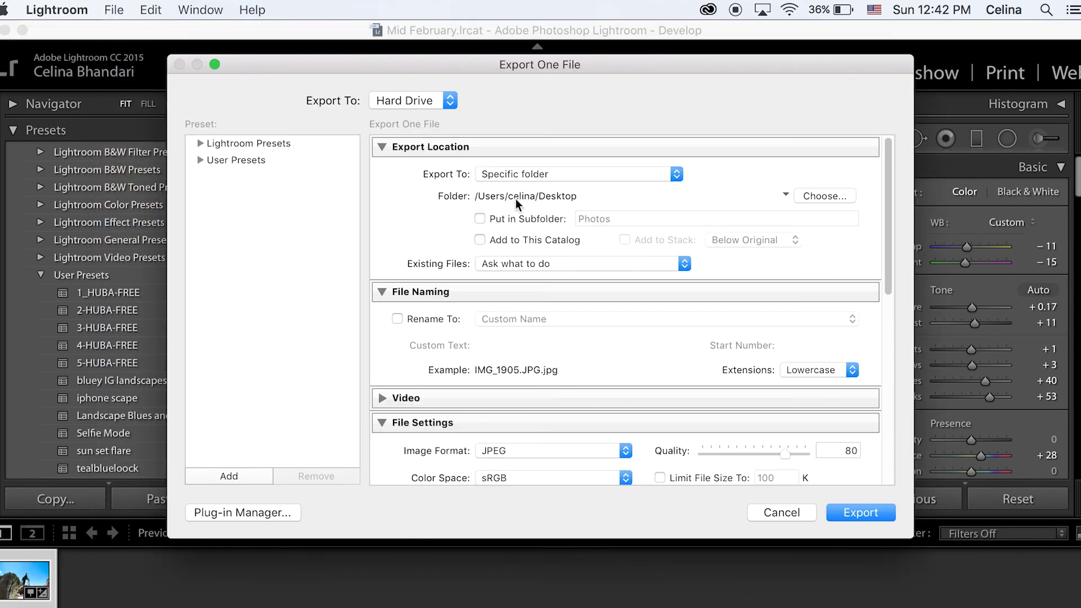
pyautogui.scroll(-15, 638, 453)
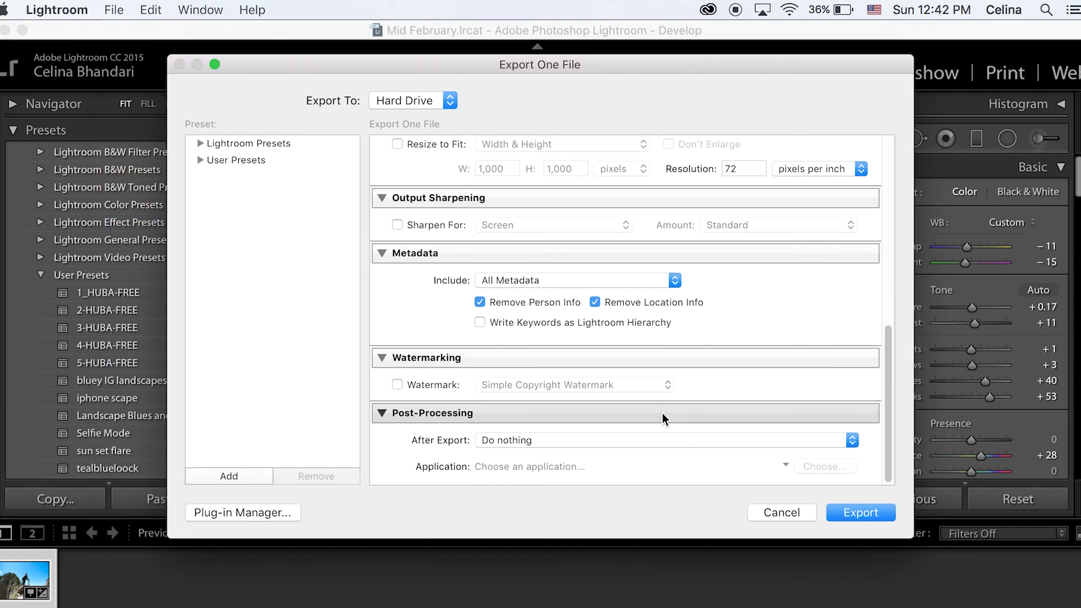
pyautogui.scroll(5, 662, 414)
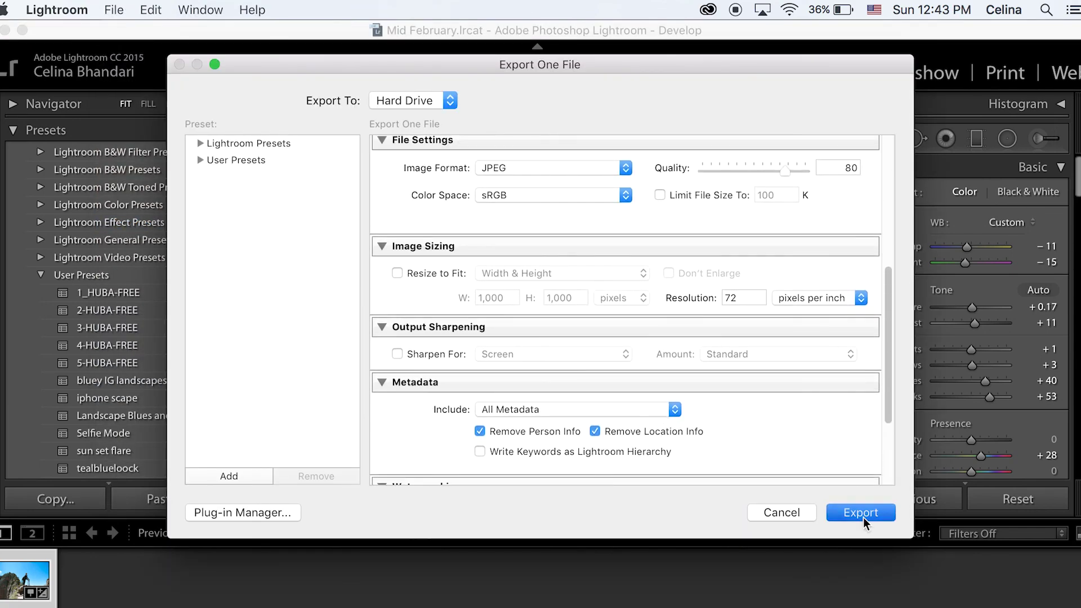
pyautogui.click(863, 514)
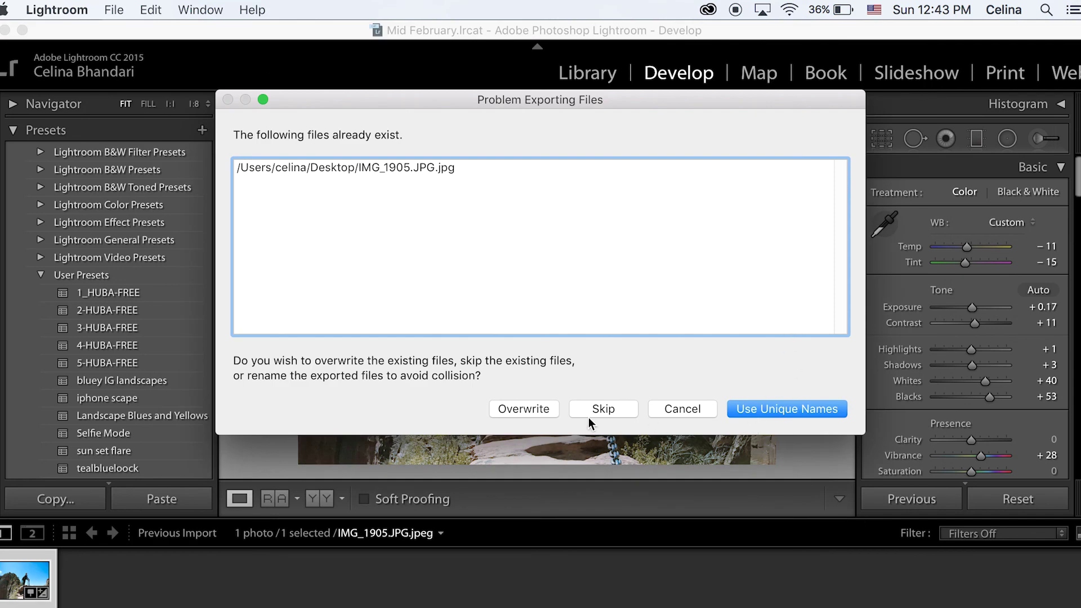
pyautogui.click(731, 415)
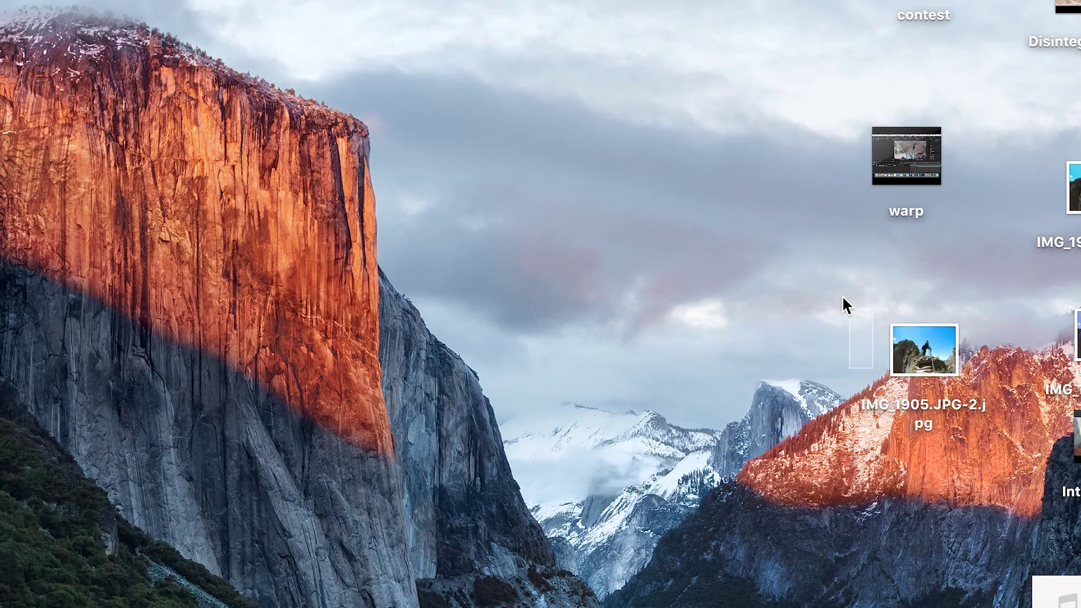
pyautogui.click(924, 351)
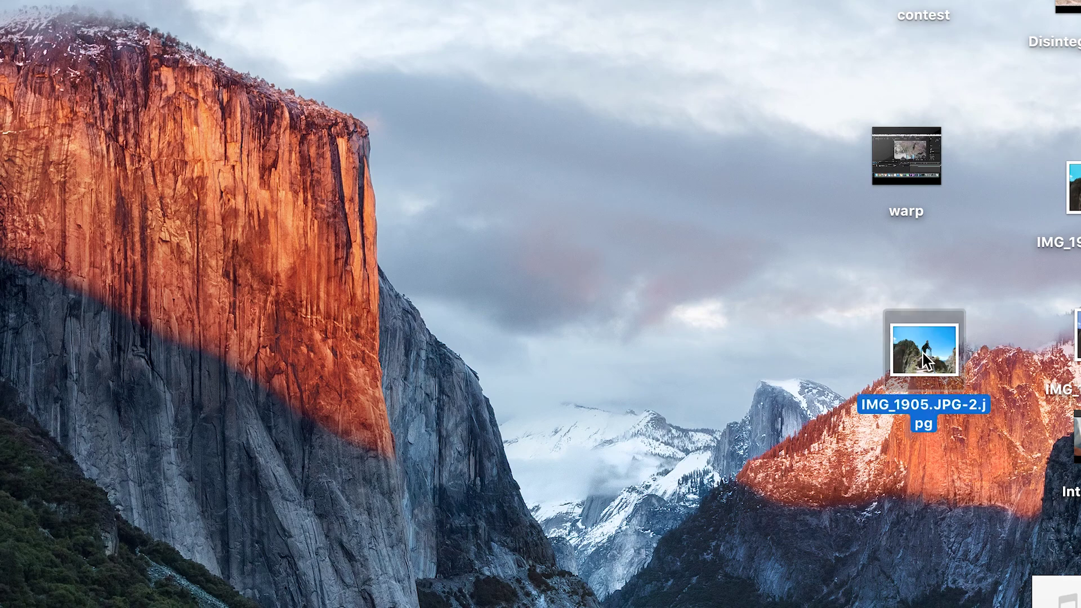